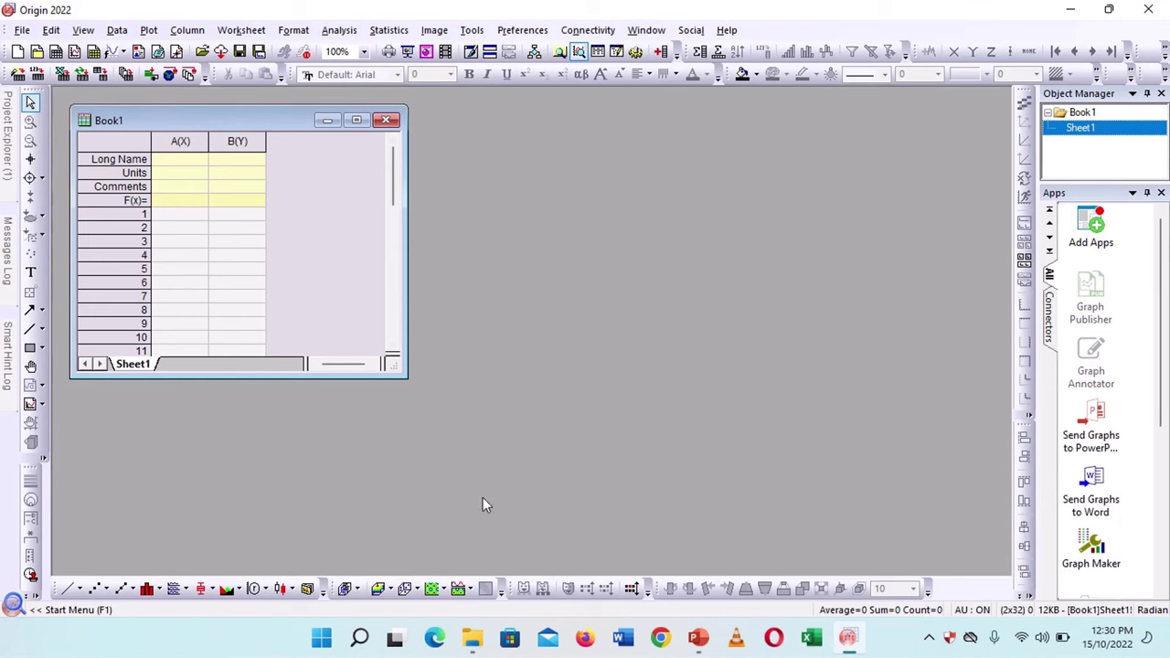
Step: Import R1.txt from the fwdxrdresults folder into an Origin worksheet by dragging it in
left_click(471, 637)
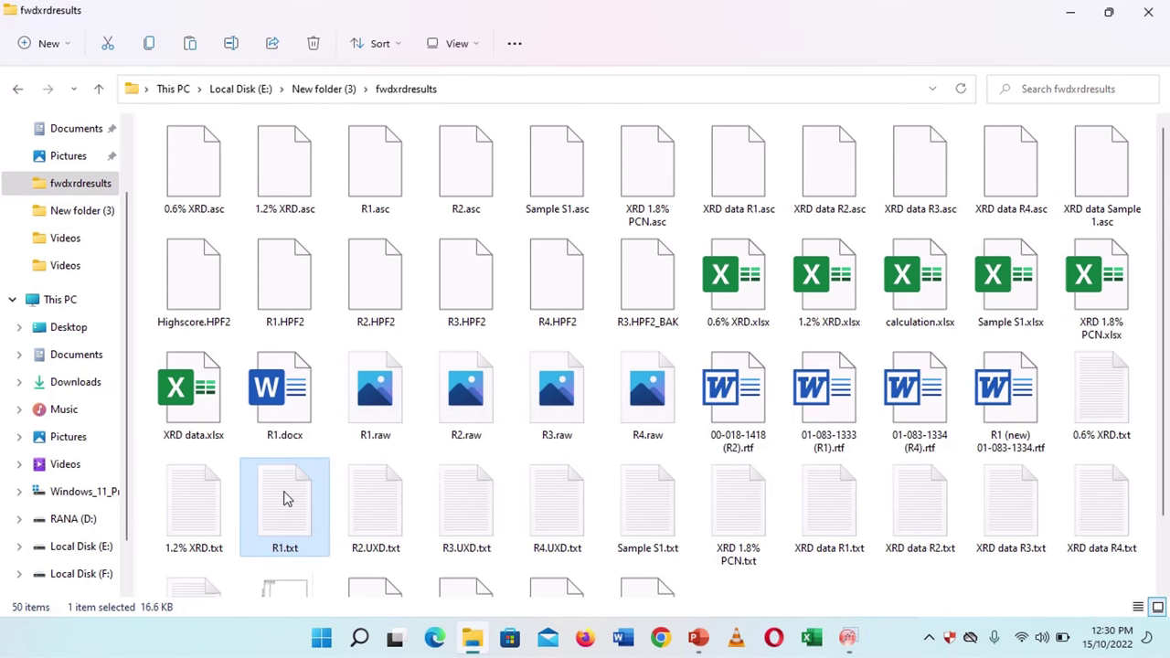
left_click_drag(284, 498, 405, 513)
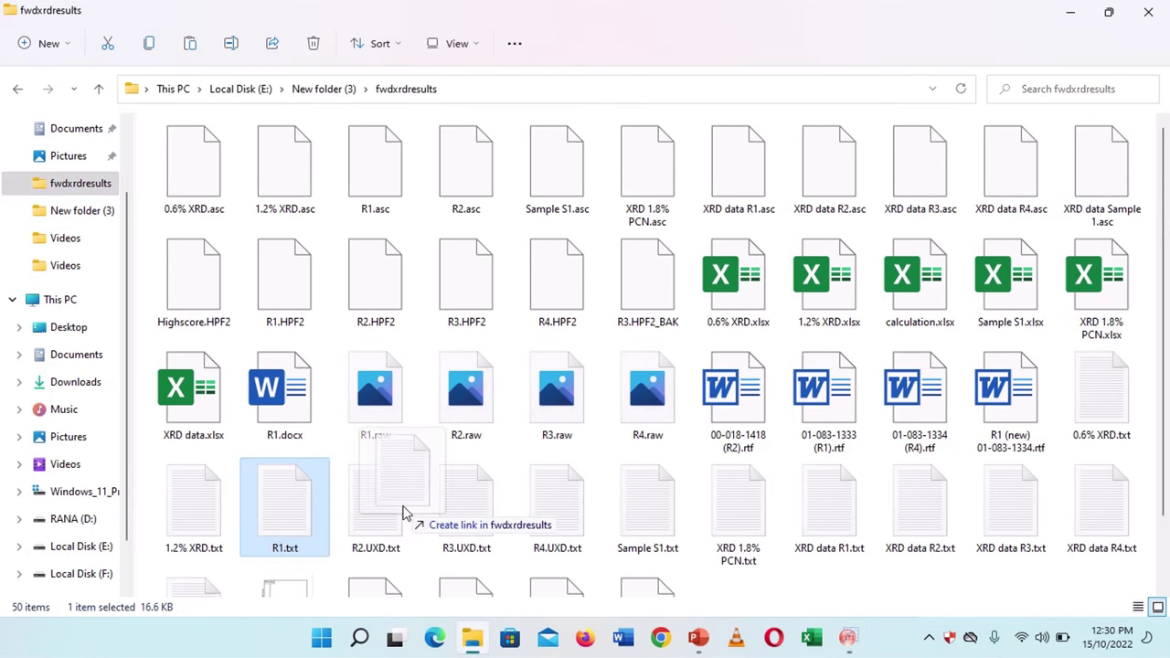
key("alt+Tab")
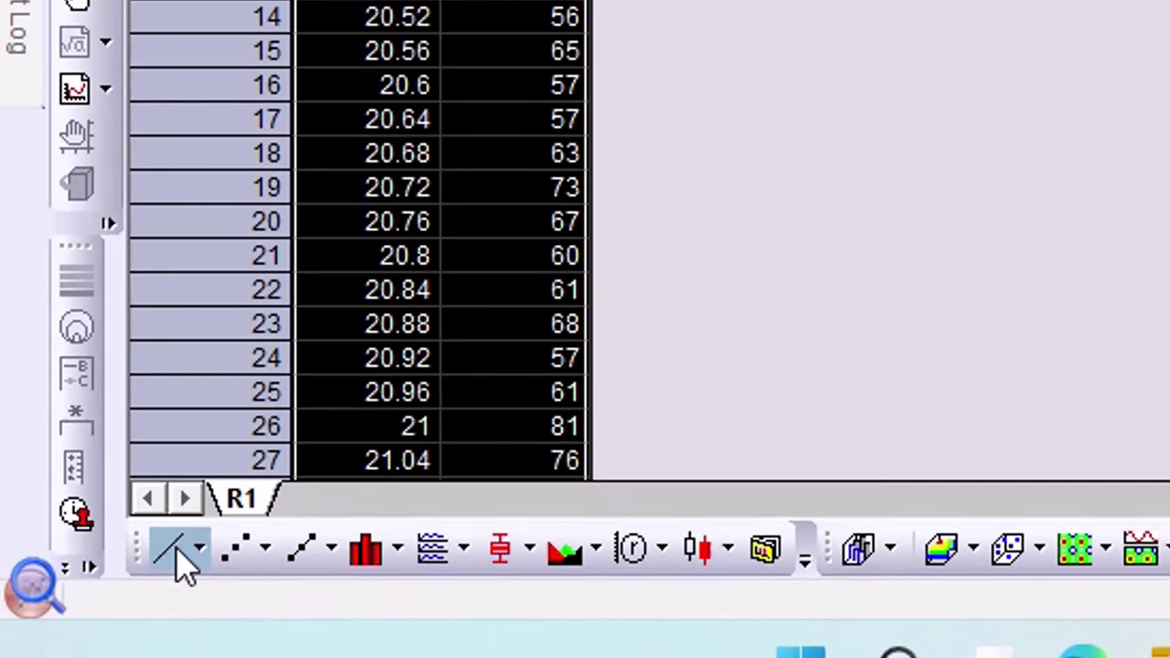
Step: Plot the R1 data as a line graph, title the x-axis '2 theeta degree', and begin editing the y-axis title
left_click(178, 551)
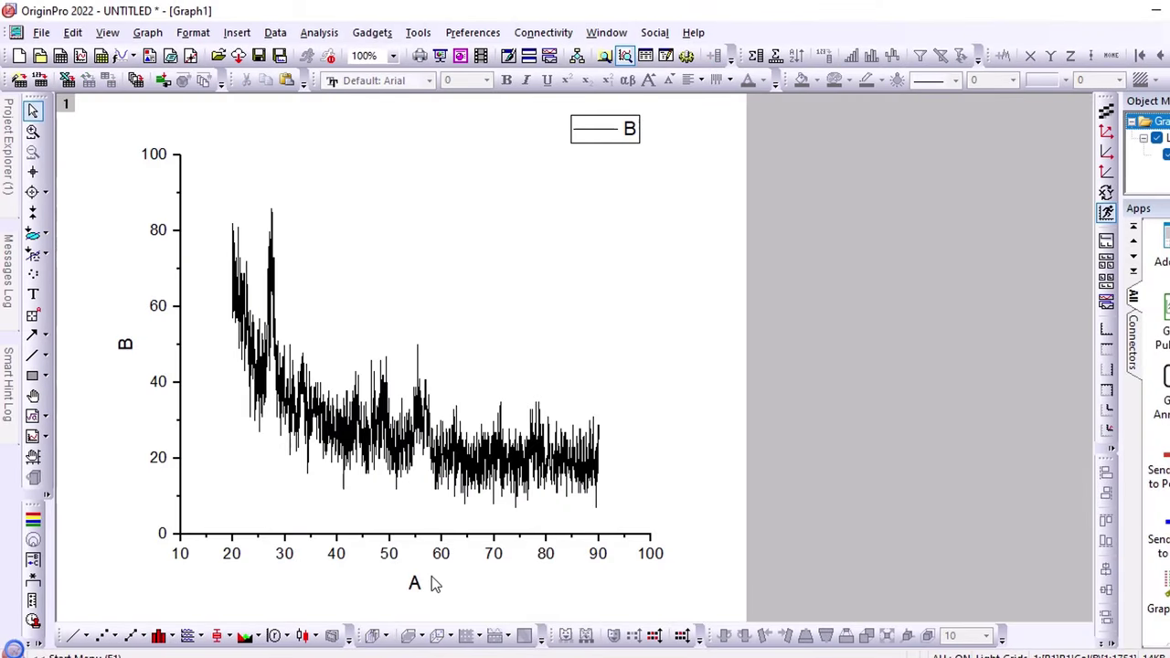
double_click(415, 583)
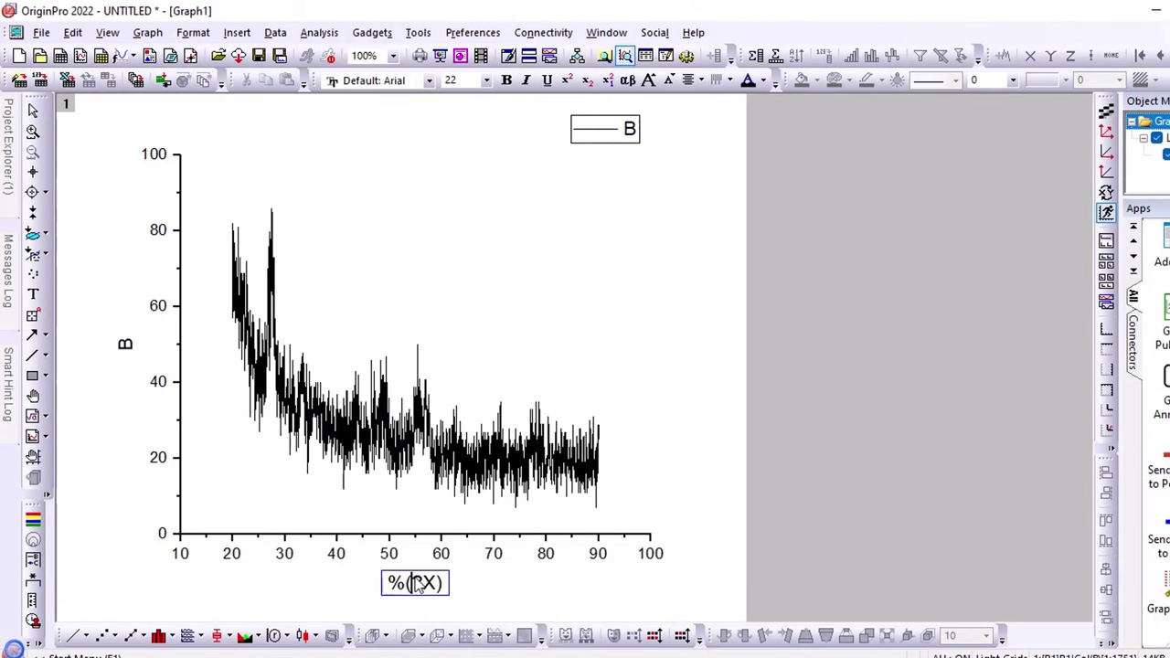
type("2 theeta degree")
left_click(135, 345)
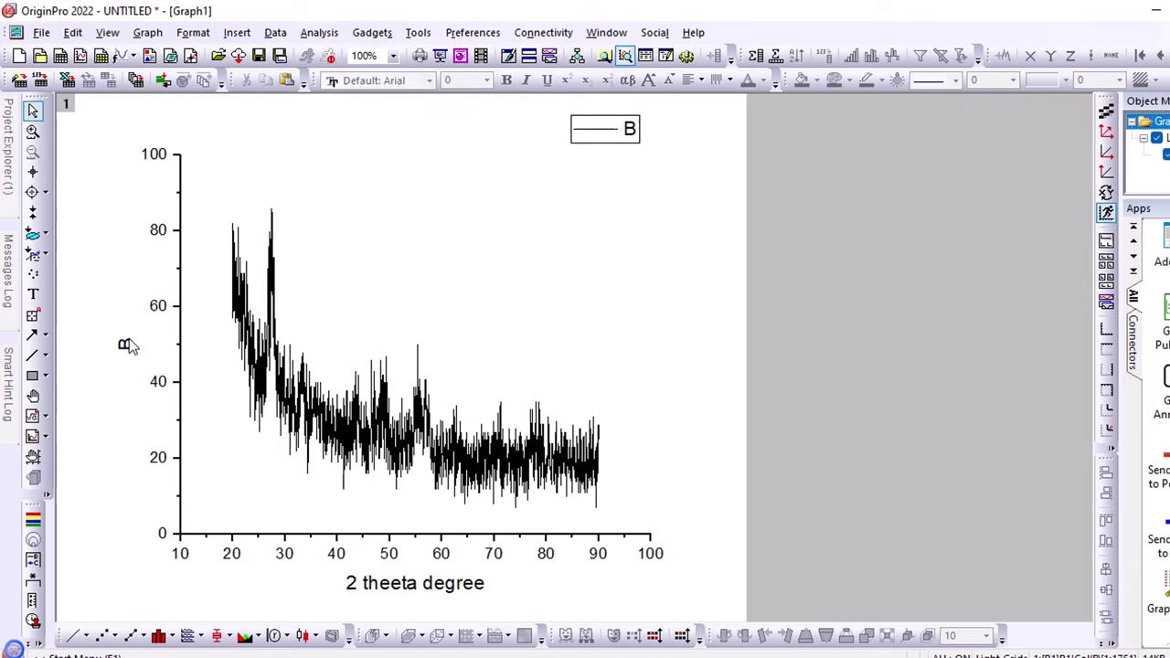
double_click(133, 345)
Step: Title the y-axis 'Intensity' and overlay a 50-point Savitzky-Golay smoothed curve
type("Intensity")
left_click(319, 32)
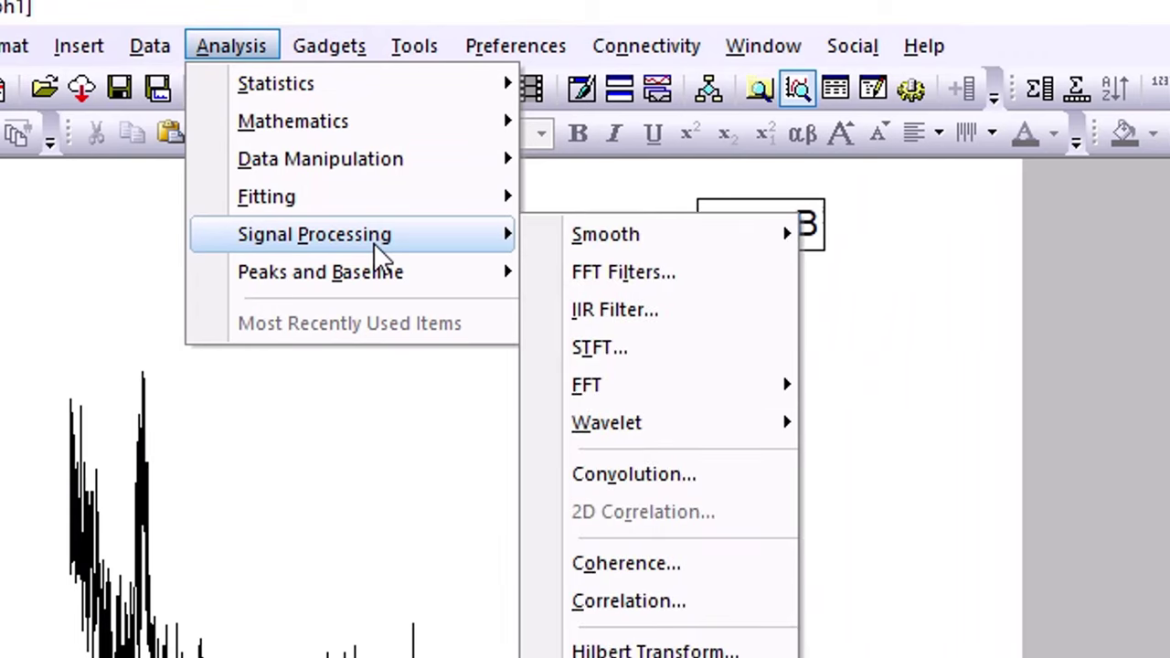
mouse_move(606, 234)
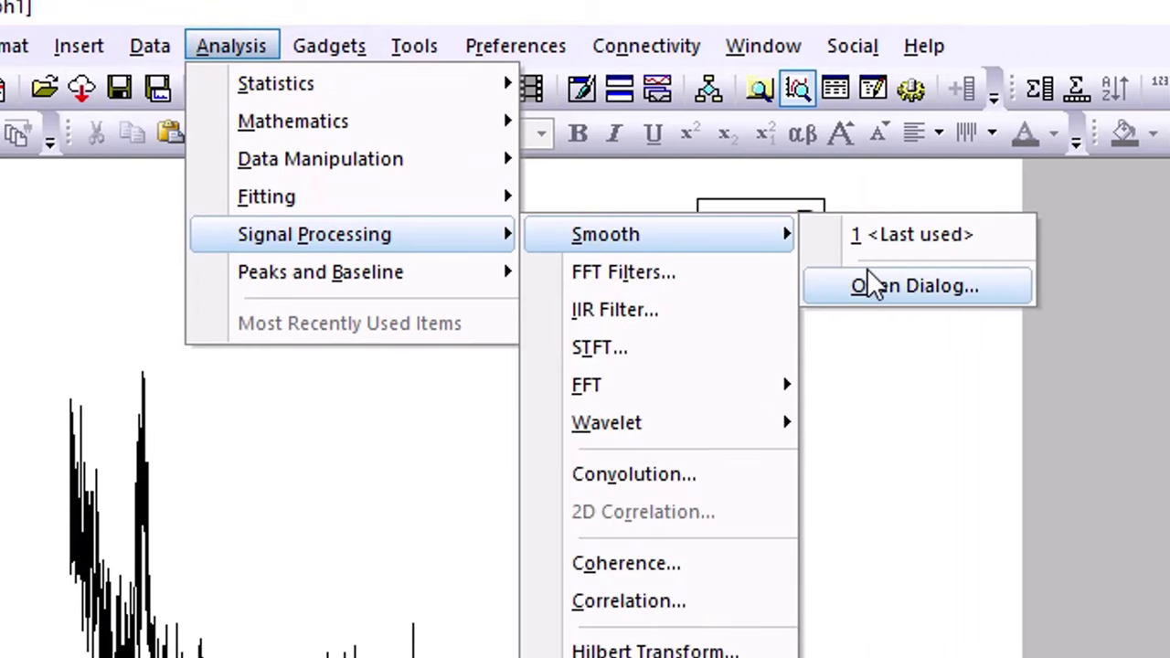
left_click(866, 270)
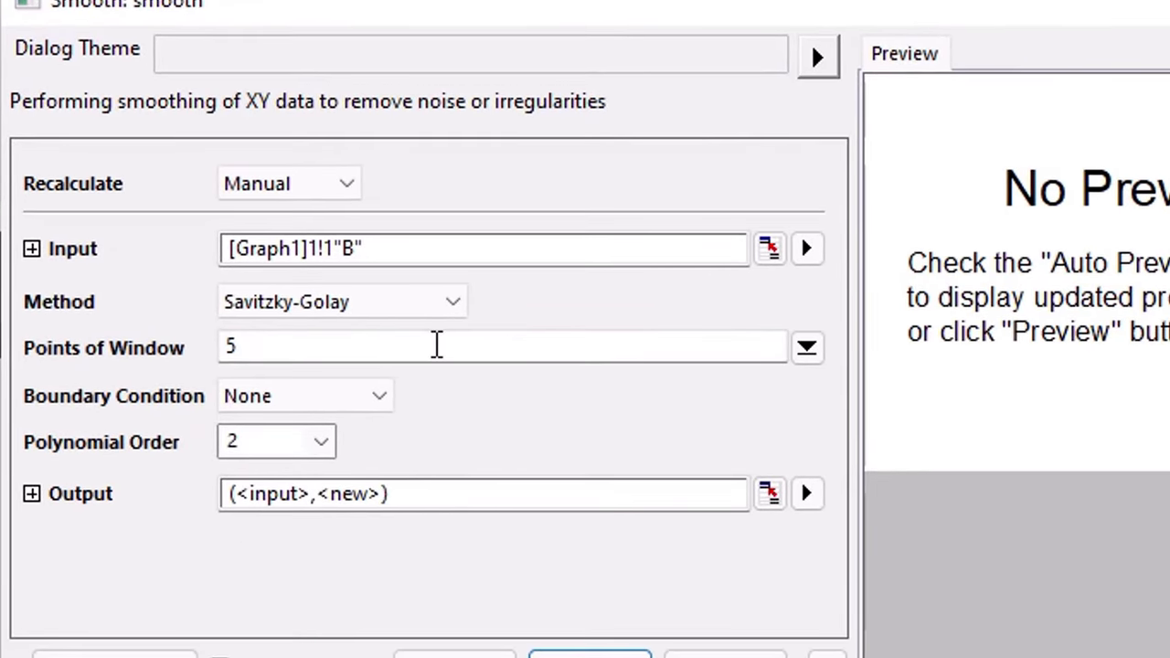
double_click(437, 346)
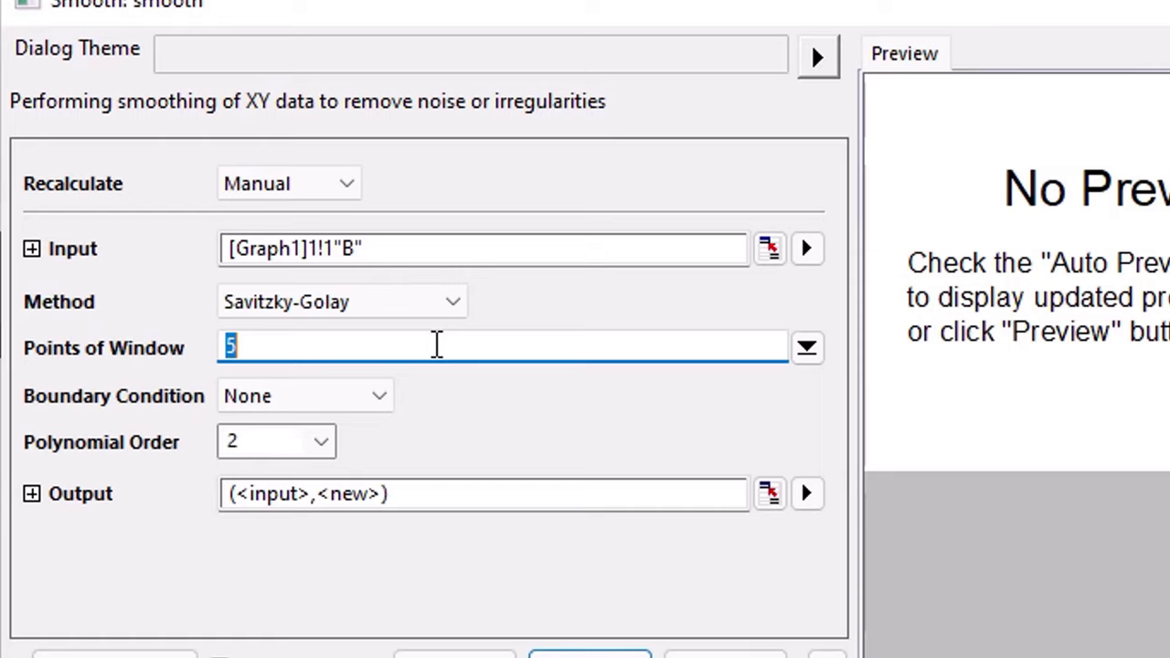
type("50")
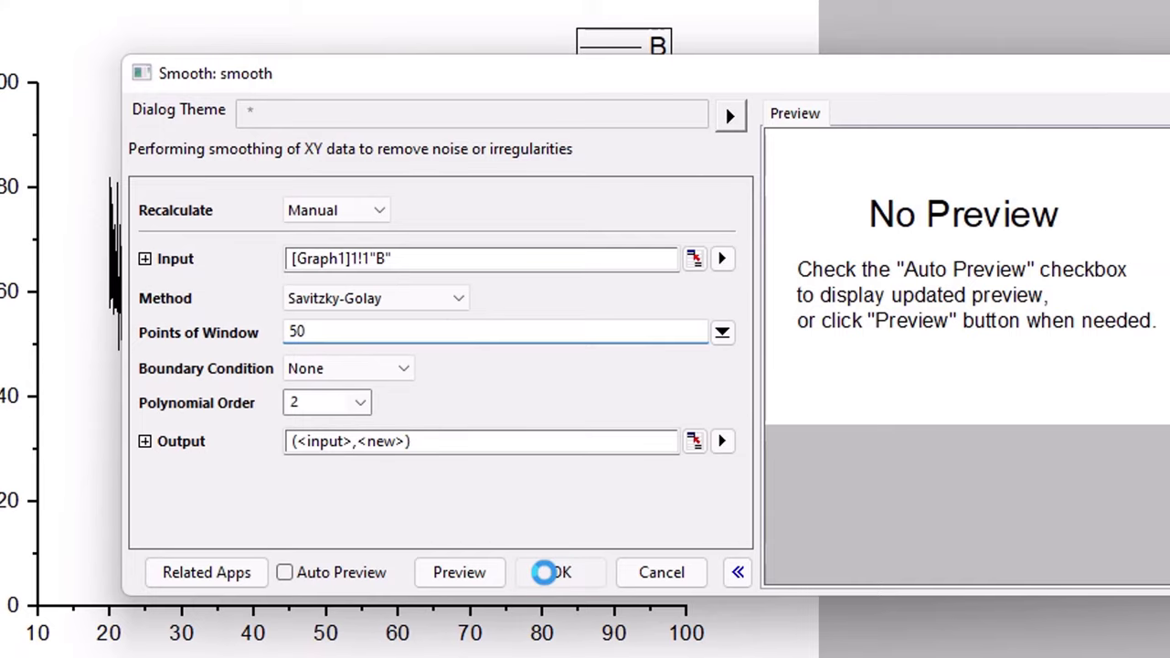
left_click(544, 574)
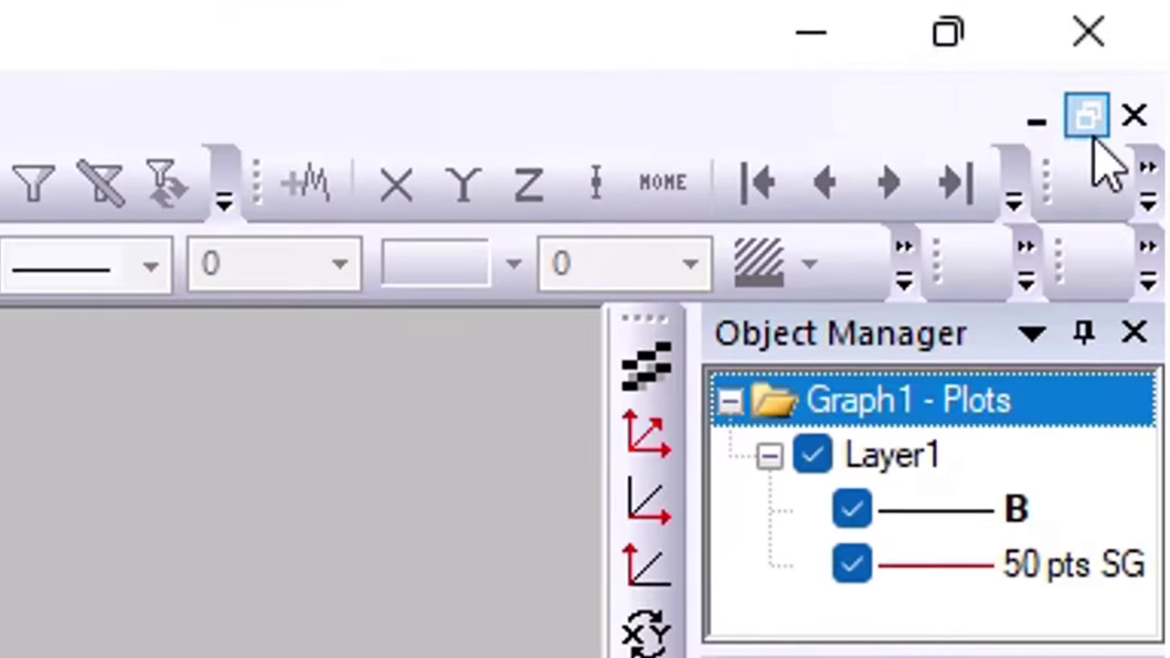
Step: Plot smoothed column C against column A as a separate line graph
left_click(1088, 116)
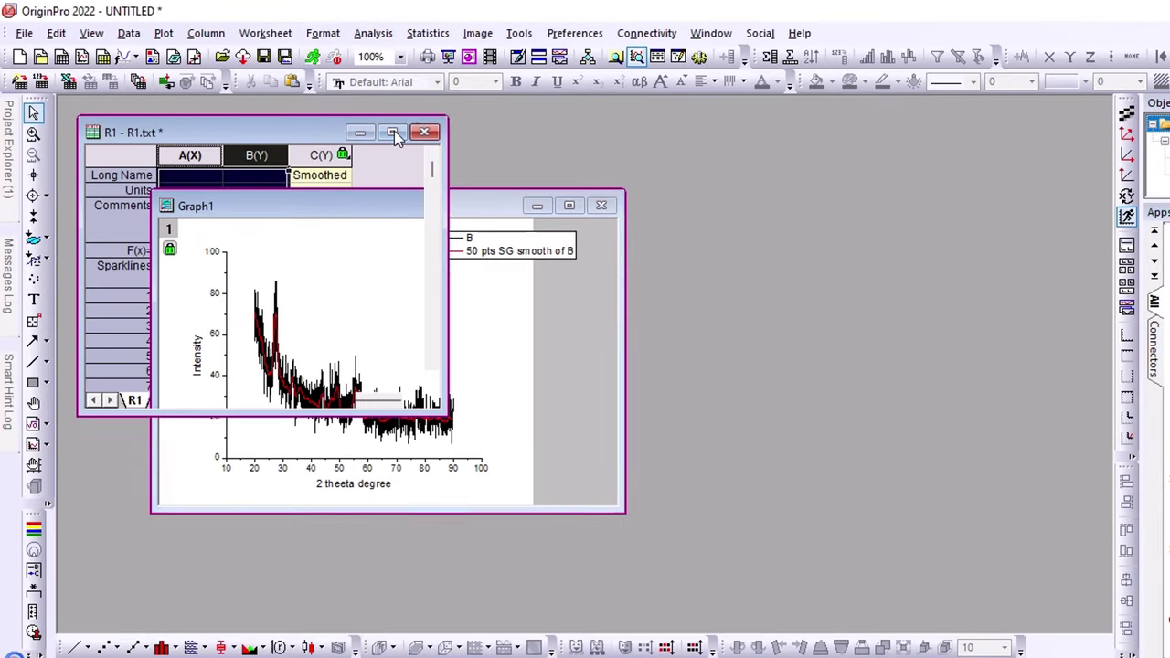
left_click(394, 133)
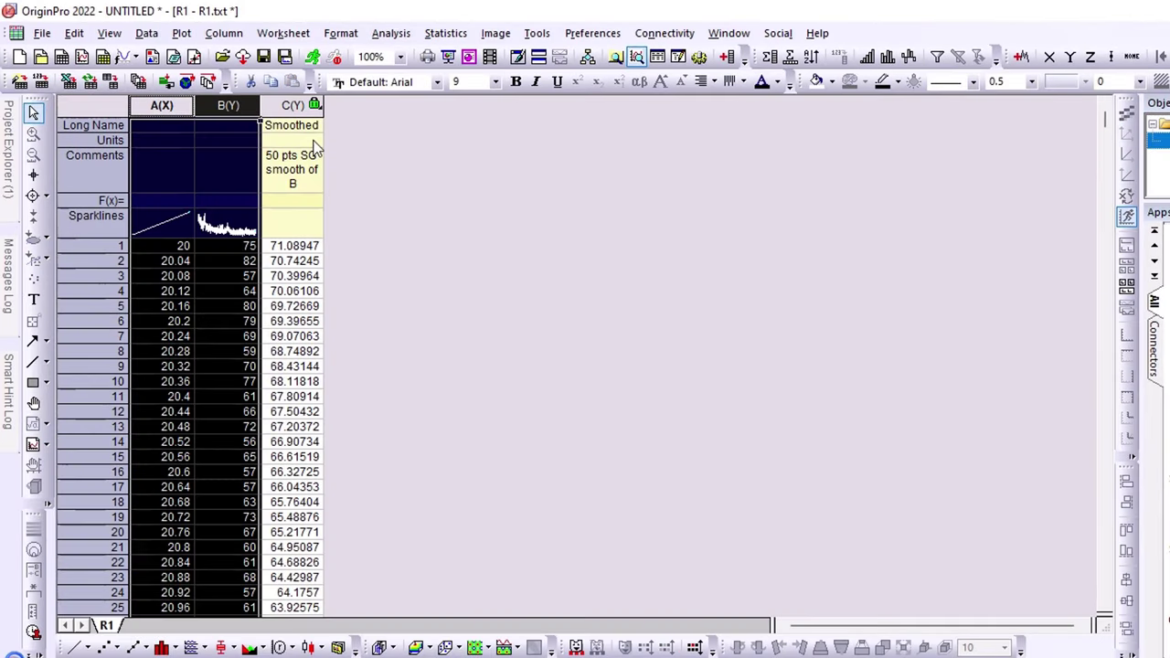
left_click(291, 106)
left_click(164, 106, "ctrl")
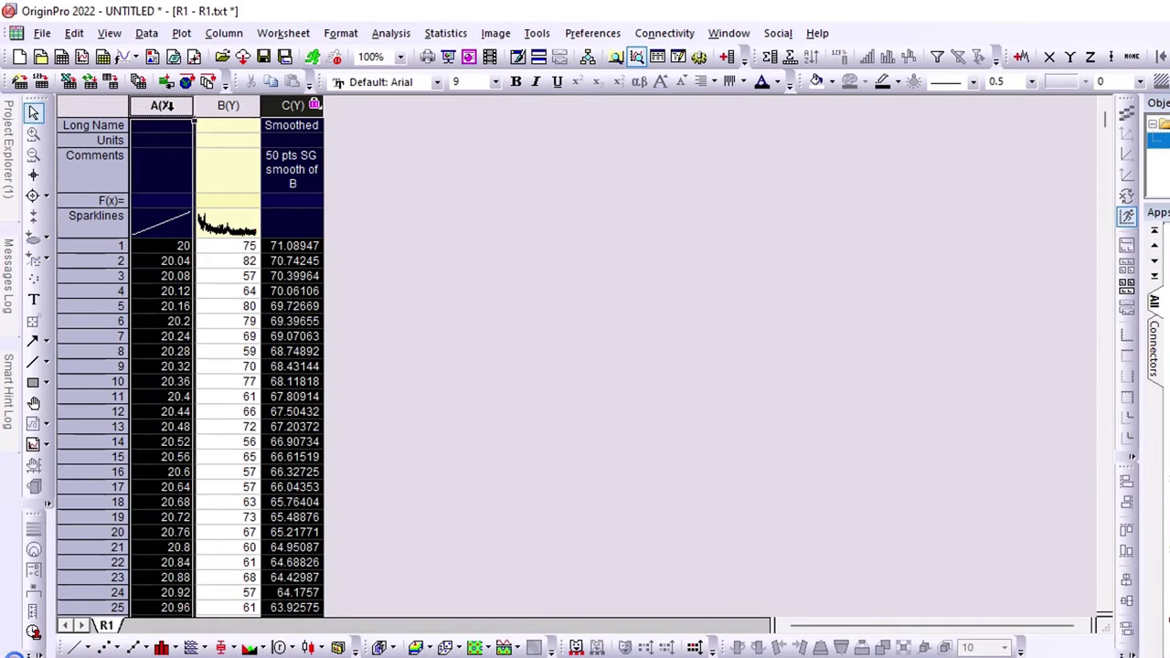
left_click(77, 648)
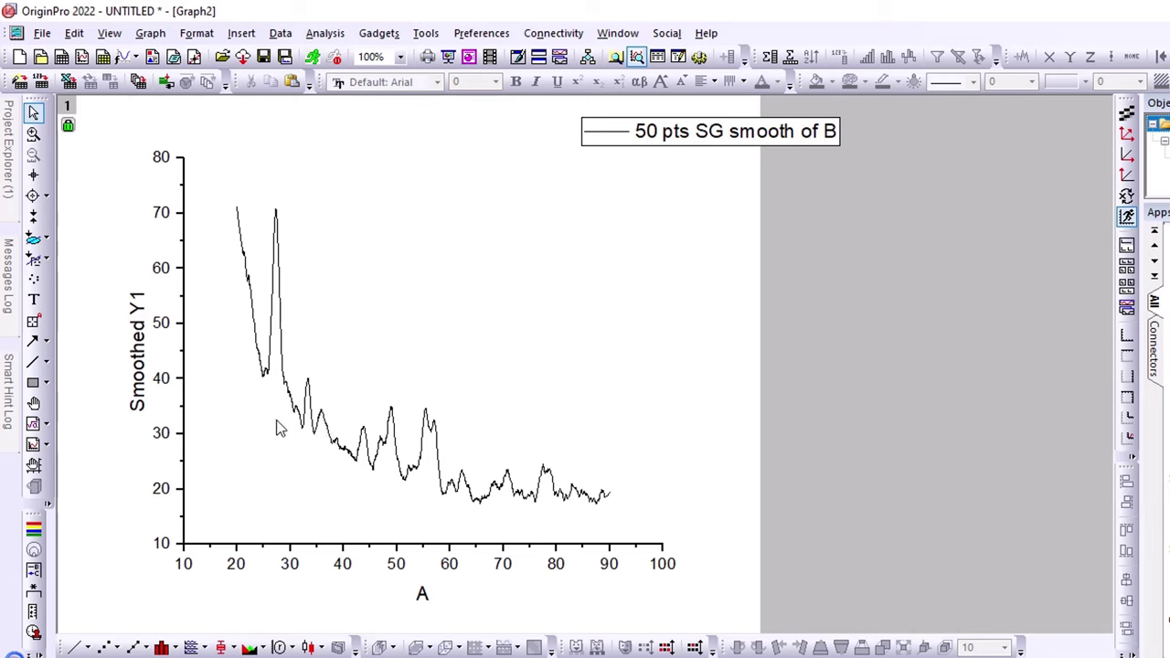
Step: Start a Peak Analyzer Subtract Baseline run with Asymmetric Least Squares Smoothing baseline mode
left_click(320, 33)
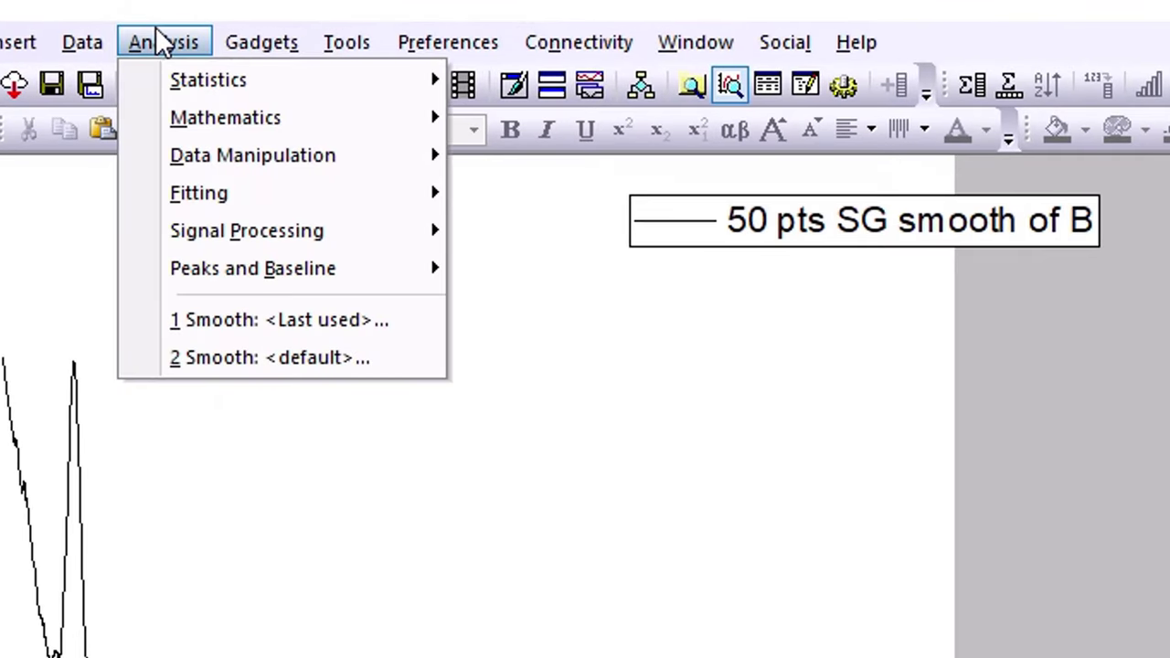
mouse_move(274, 268)
mouse_move(559, 320)
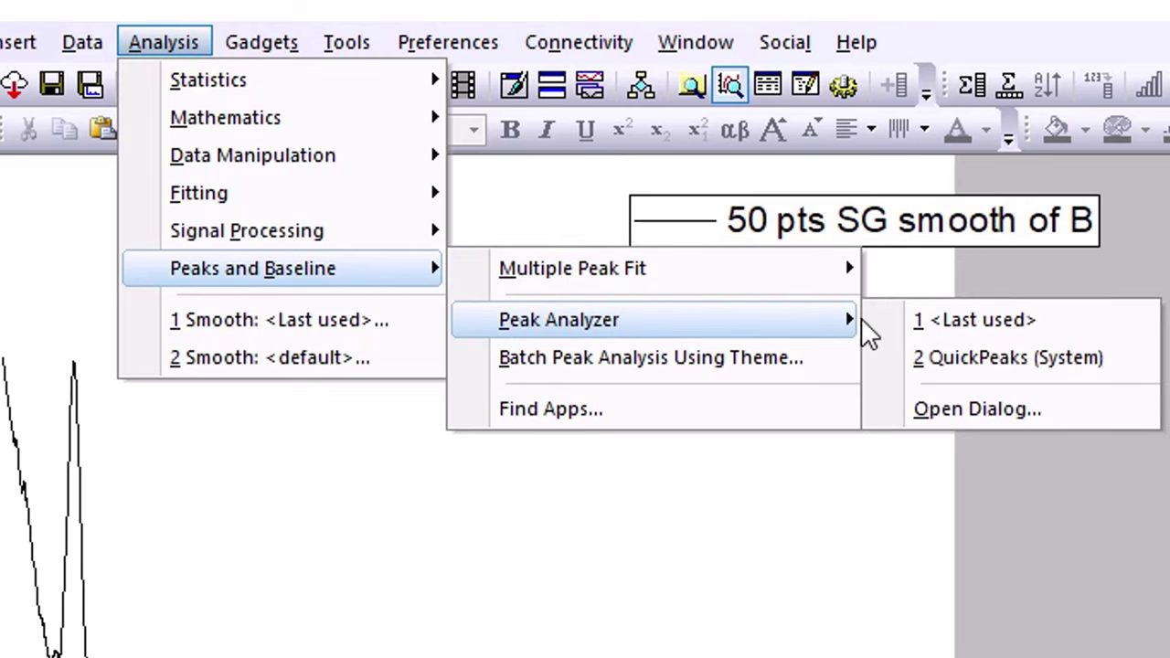
left_click(1075, 416)
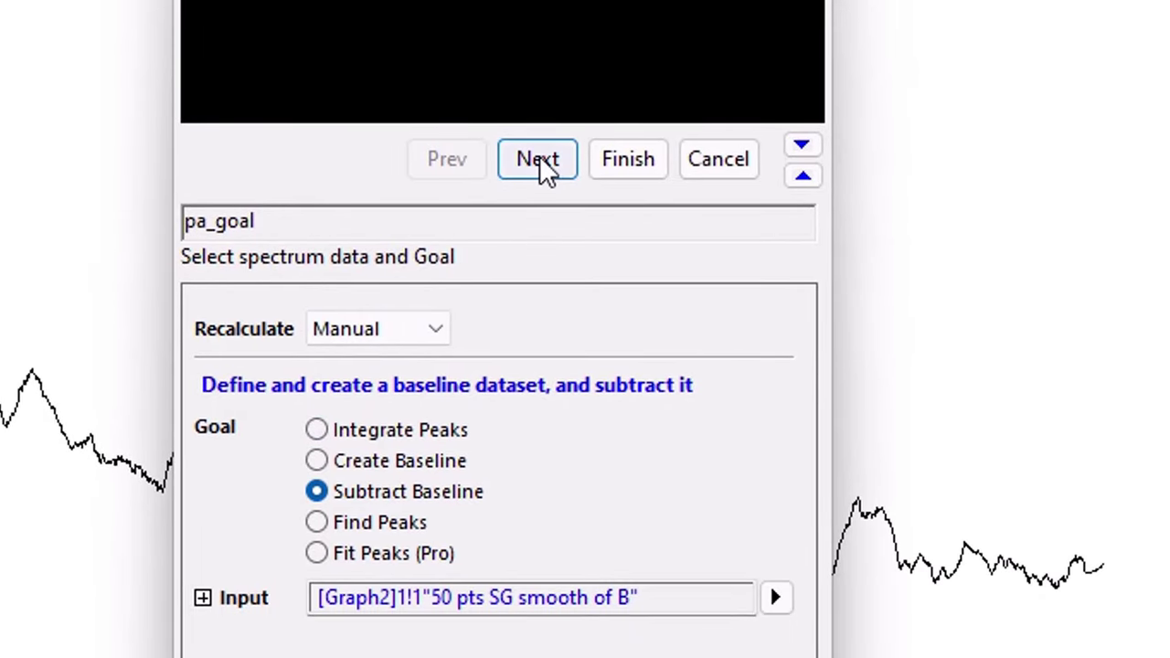
left_click(540, 158)
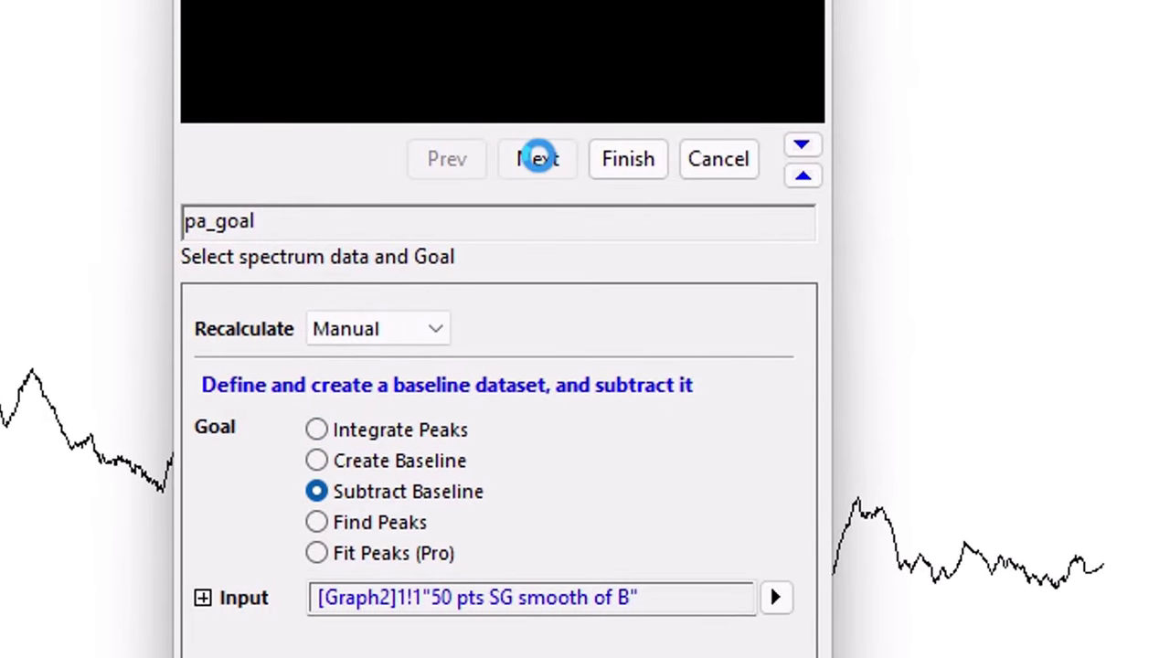
left_click(577, 299)
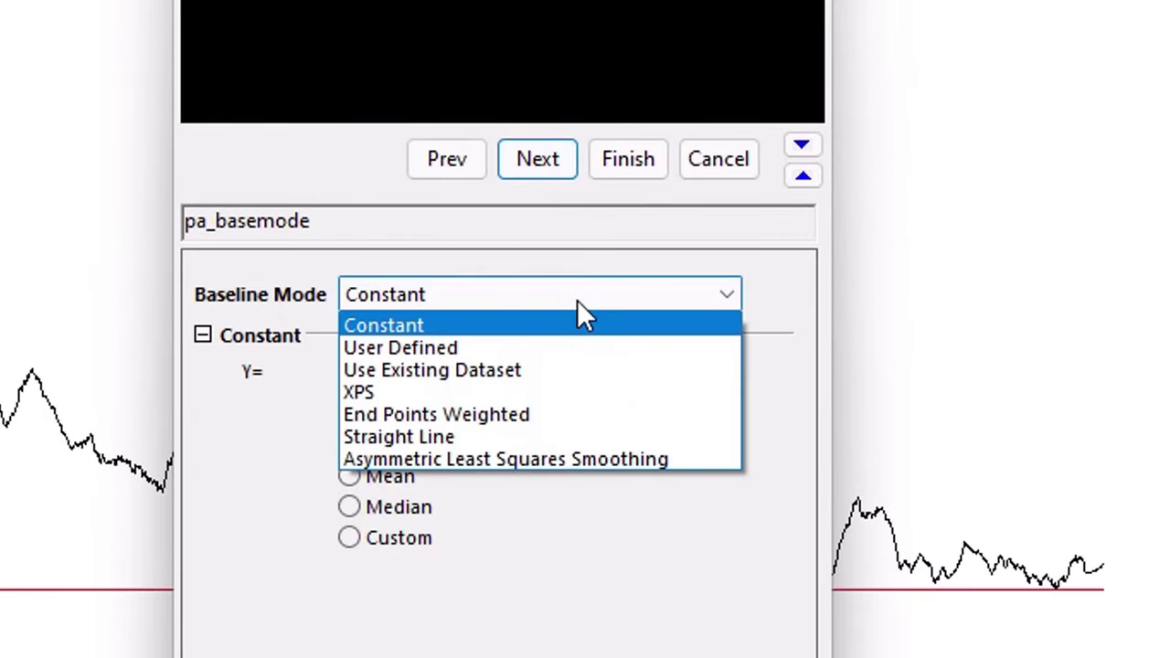
left_click(485, 461)
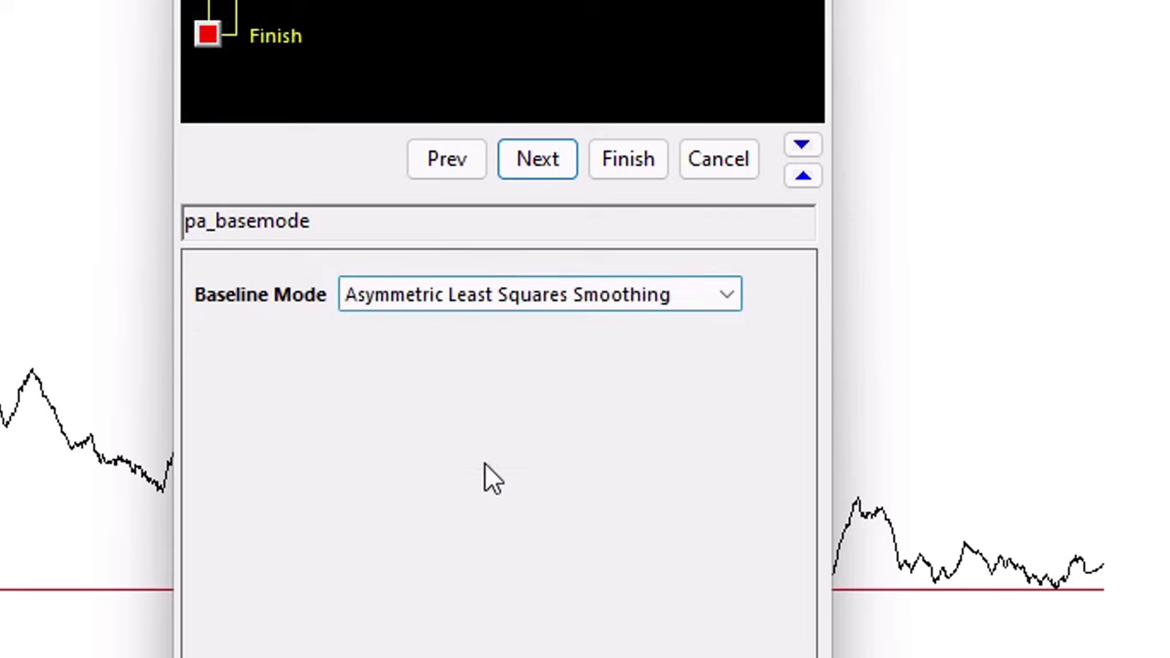
Step: Try the asymmetric least squares baseline with smoothing factor 2 and 8 iterations
left_click(546, 148)
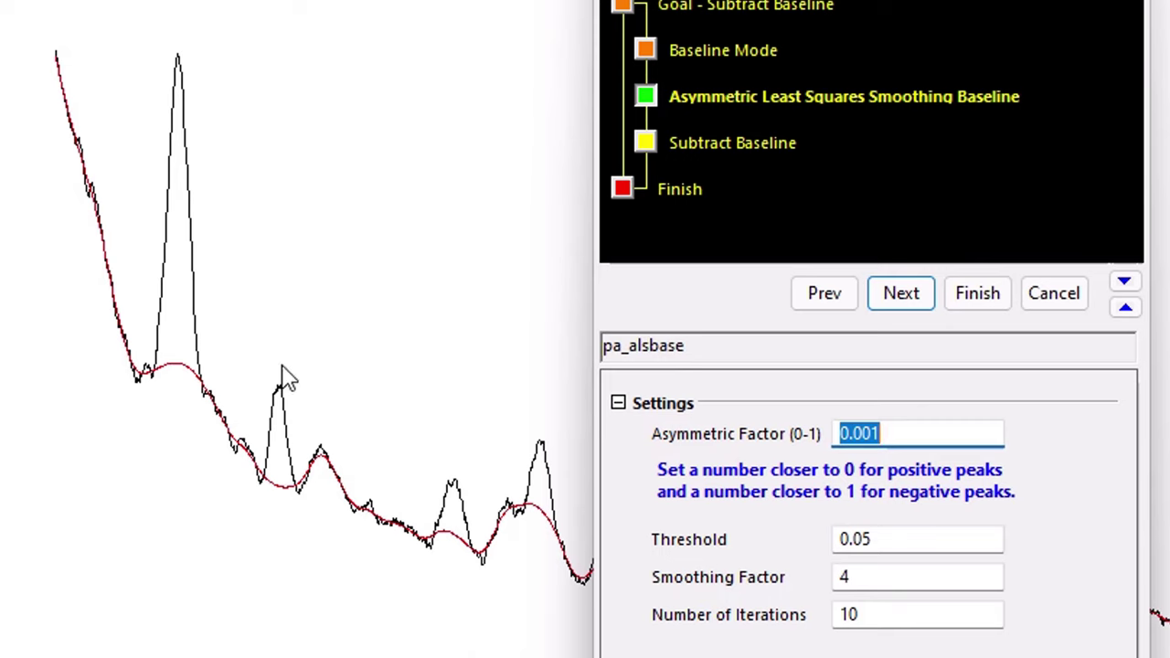
left_click(878, 577)
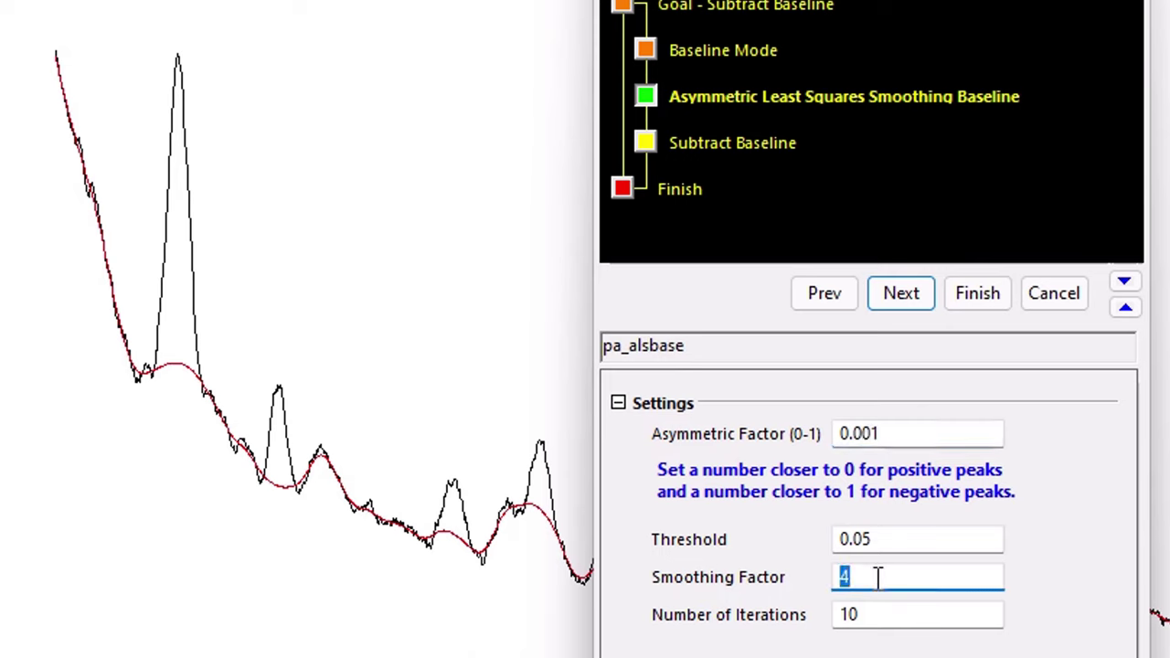
type("2")
key("Return")
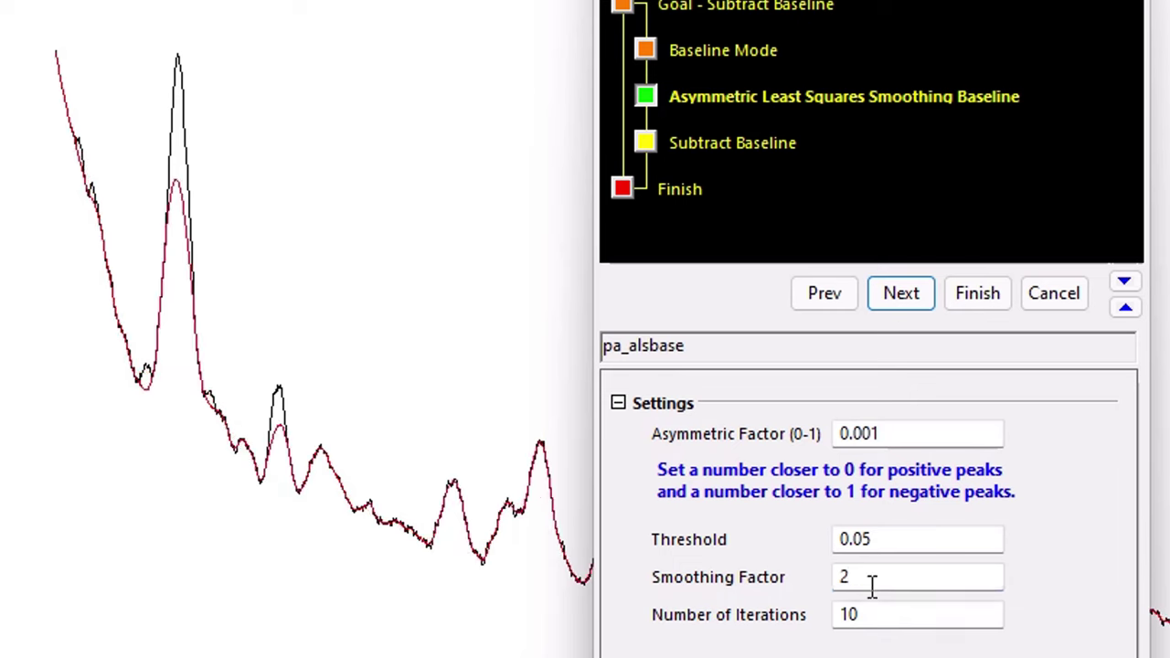
double_click(872, 585)
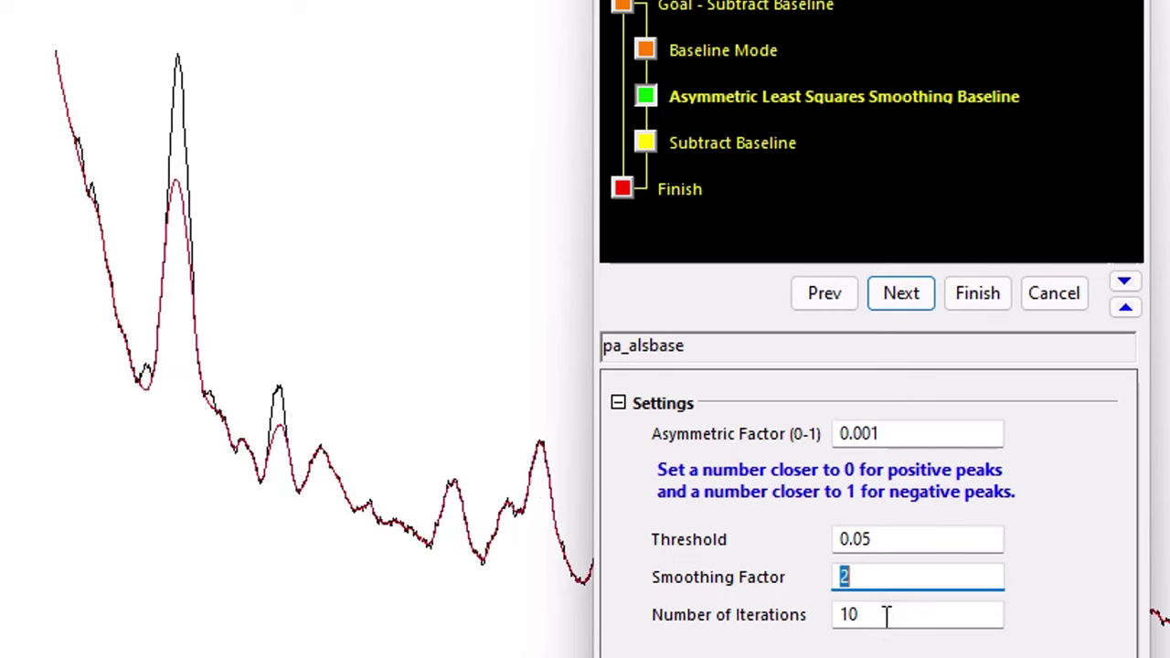
double_click(886, 615)
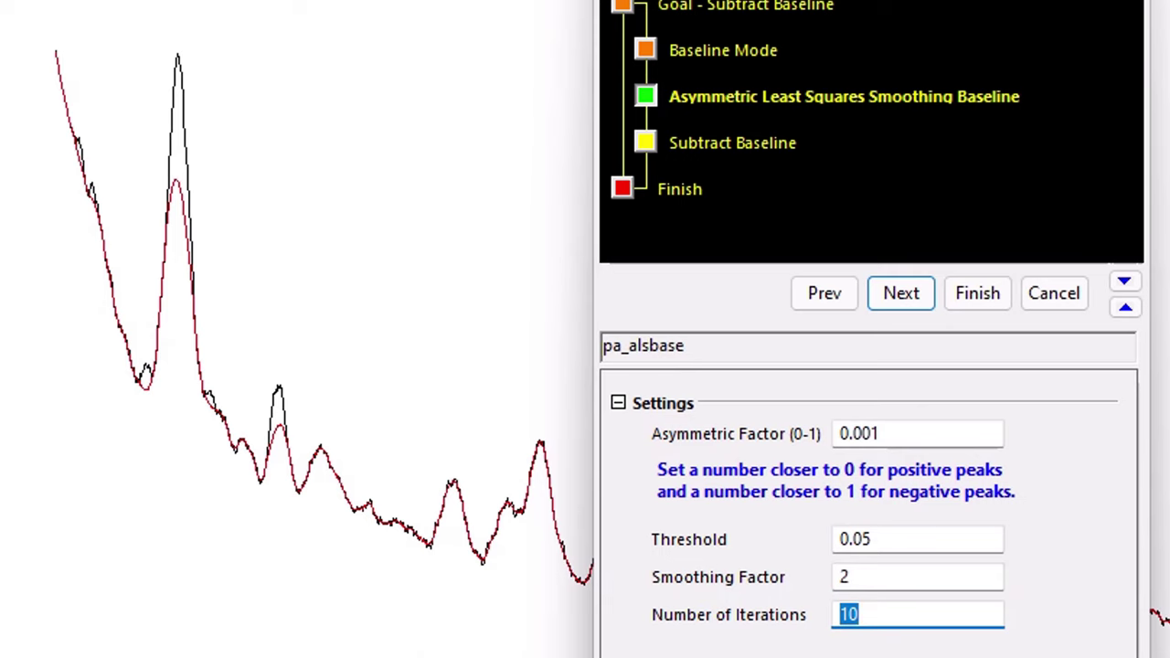
type("8")
left_click(1088, 517)
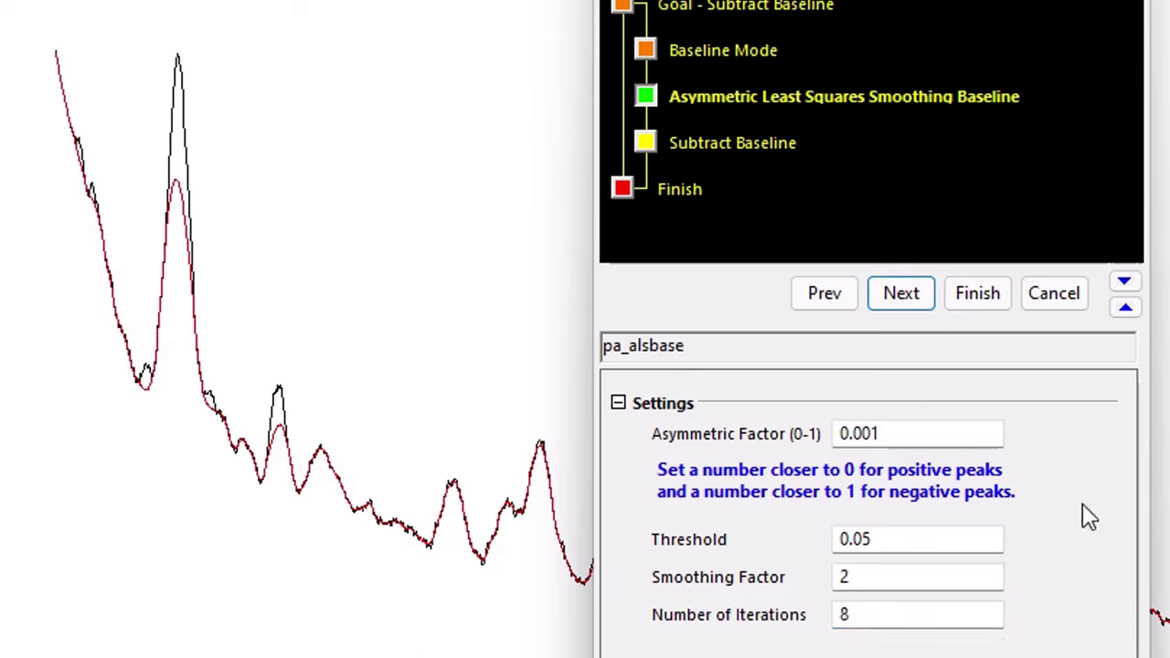
Step: Reset the baseline to smoothing factor 4 with 10 iterations
double_click(846, 576)
type("2")
double_click(895, 615)
double_click(877, 576)
type("4")
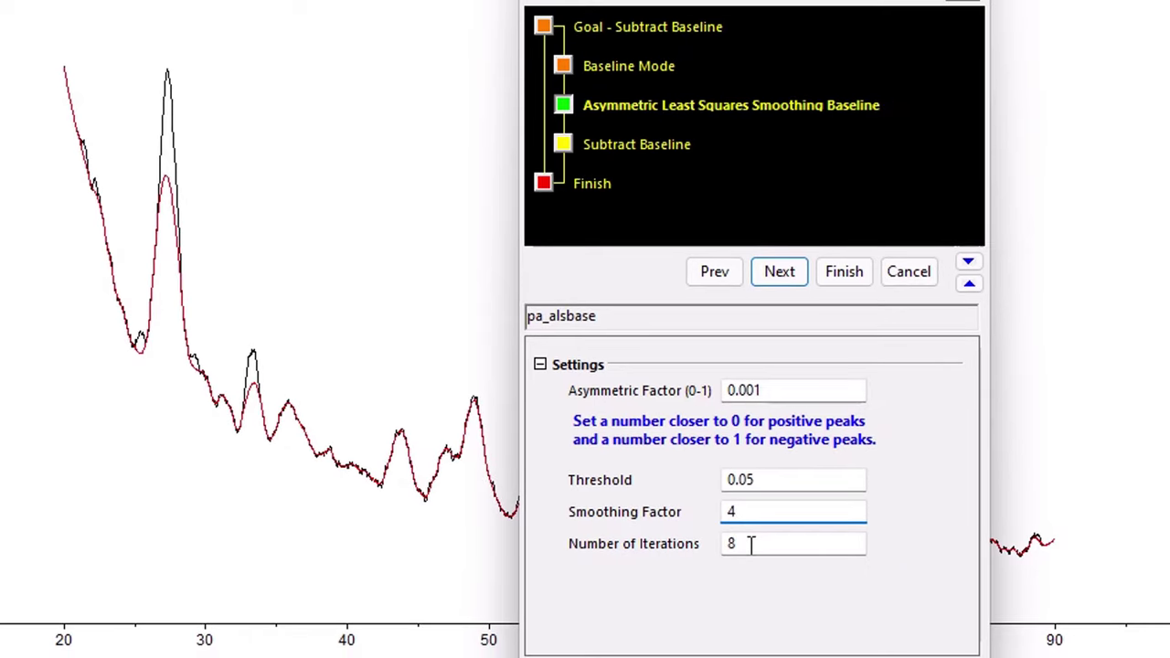
double_click(750, 543)
type("10")
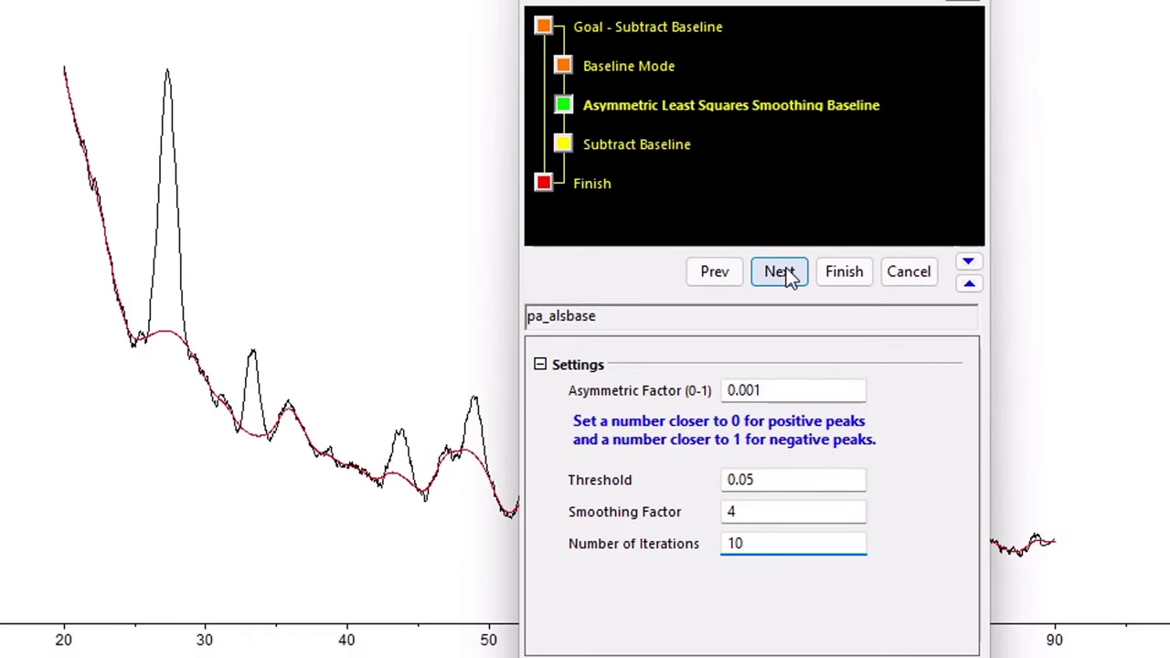
left_click(824, 341)
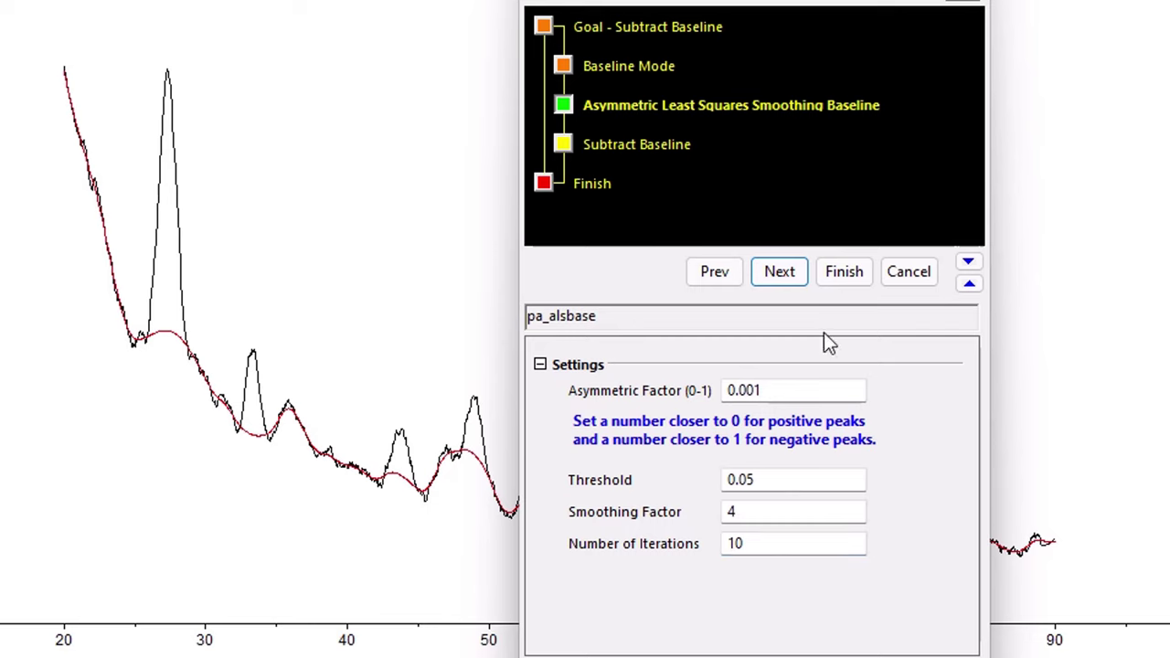
Step: Finish the baseline subtraction and view the R1 worksheet with its new baseline columns
left_click(772, 269)
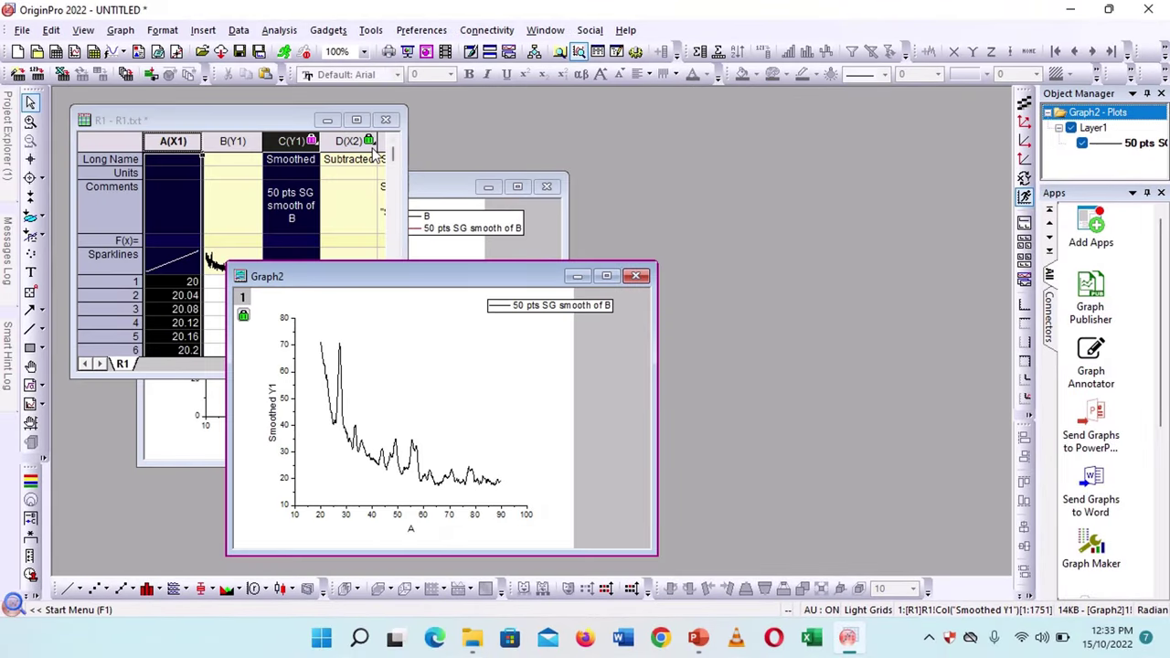
left_click(357, 120)
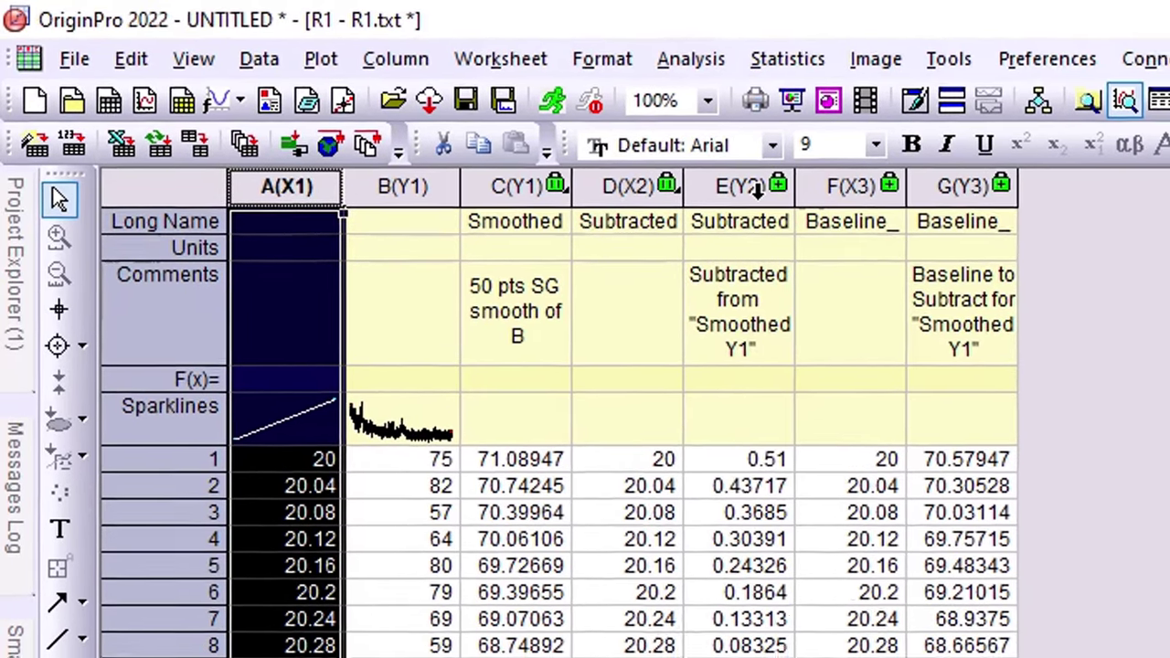
Step: Plot baseline-subtracted column E against A in Graph3 and restore its window
left_click(779, 193)
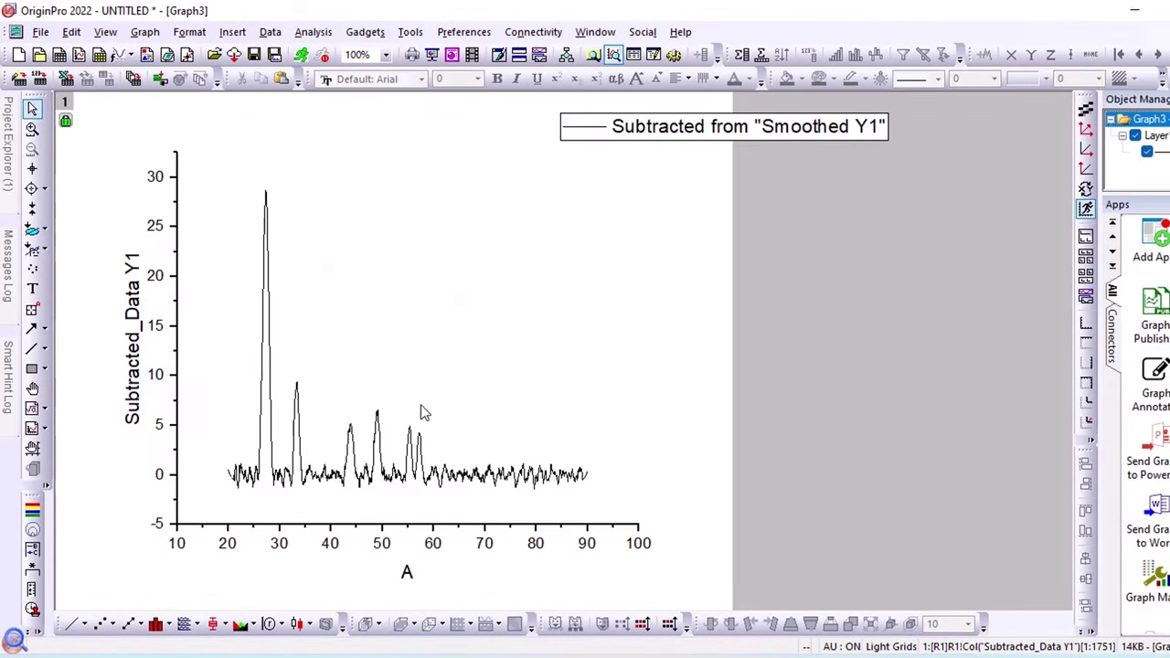
left_click(548, 197)
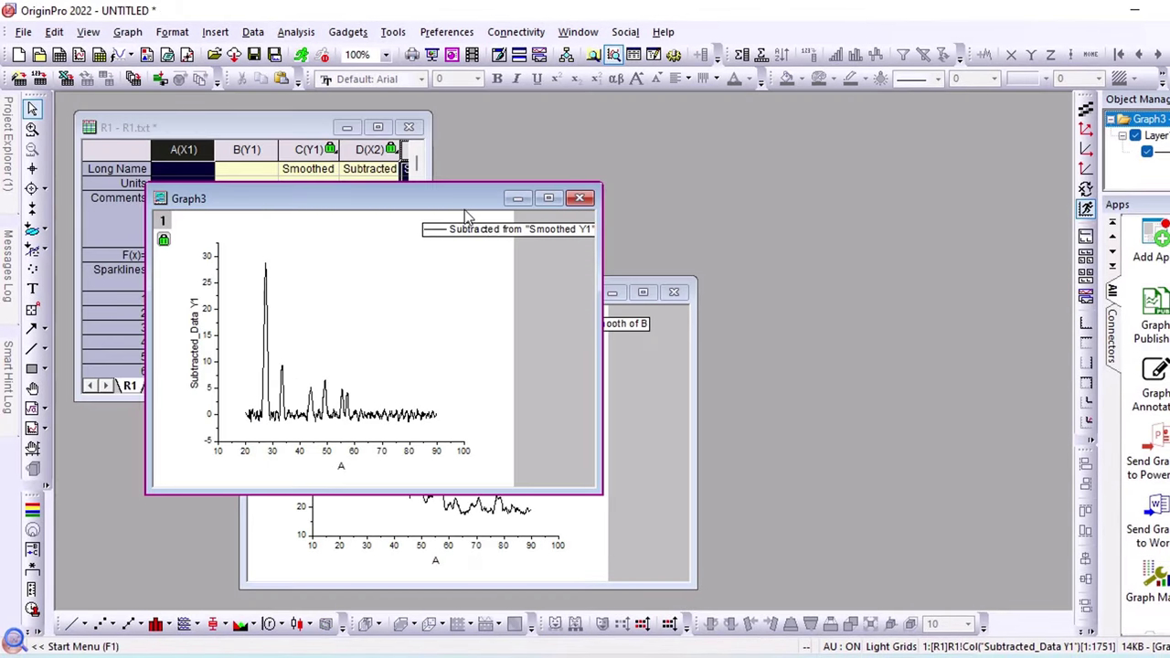
Step: Plot smoothed column C with subtracted column E against A in Graph4, then arrange the graph windows
left_click(378, 127)
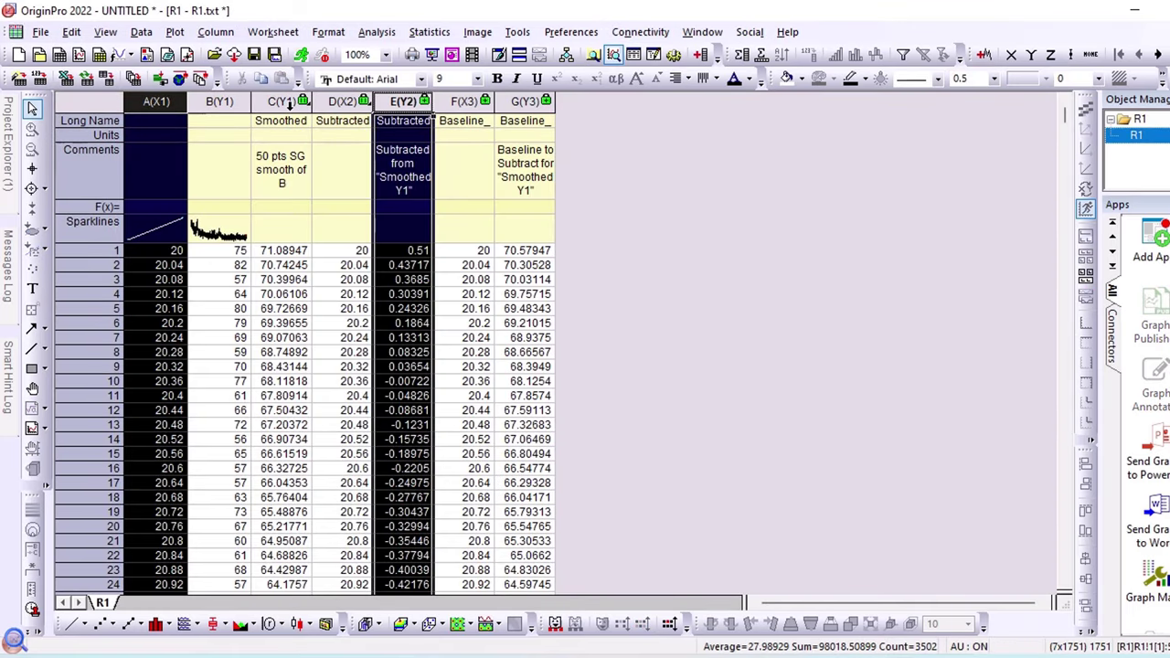
left_click(289, 103, "ctrl")
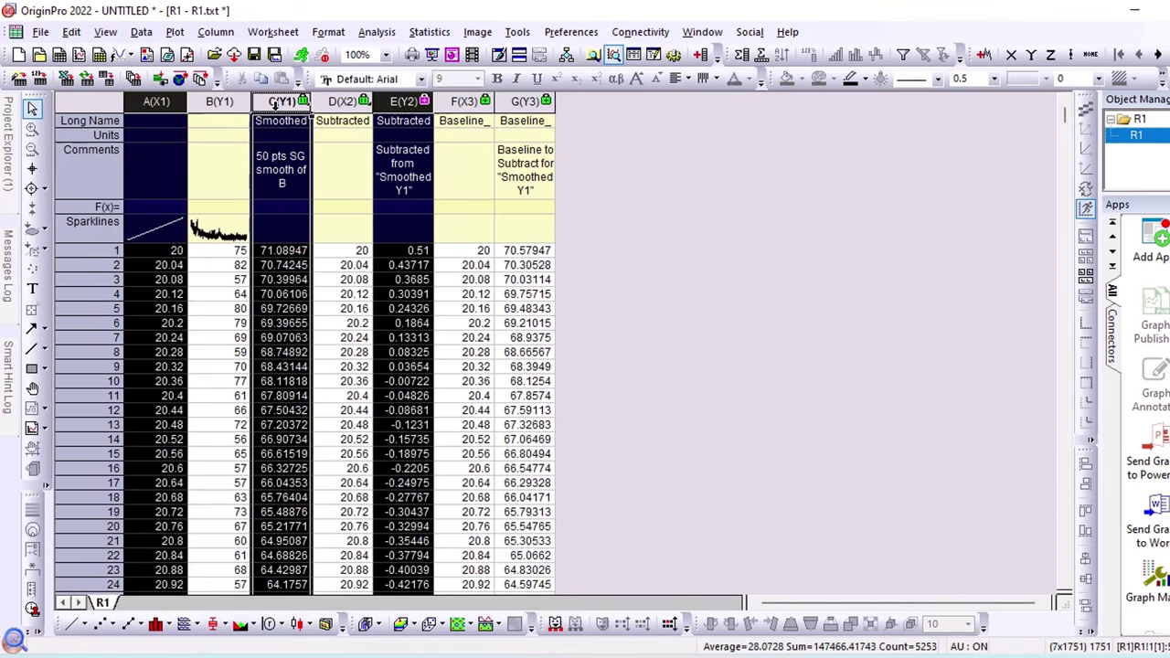
left_click(83, 621)
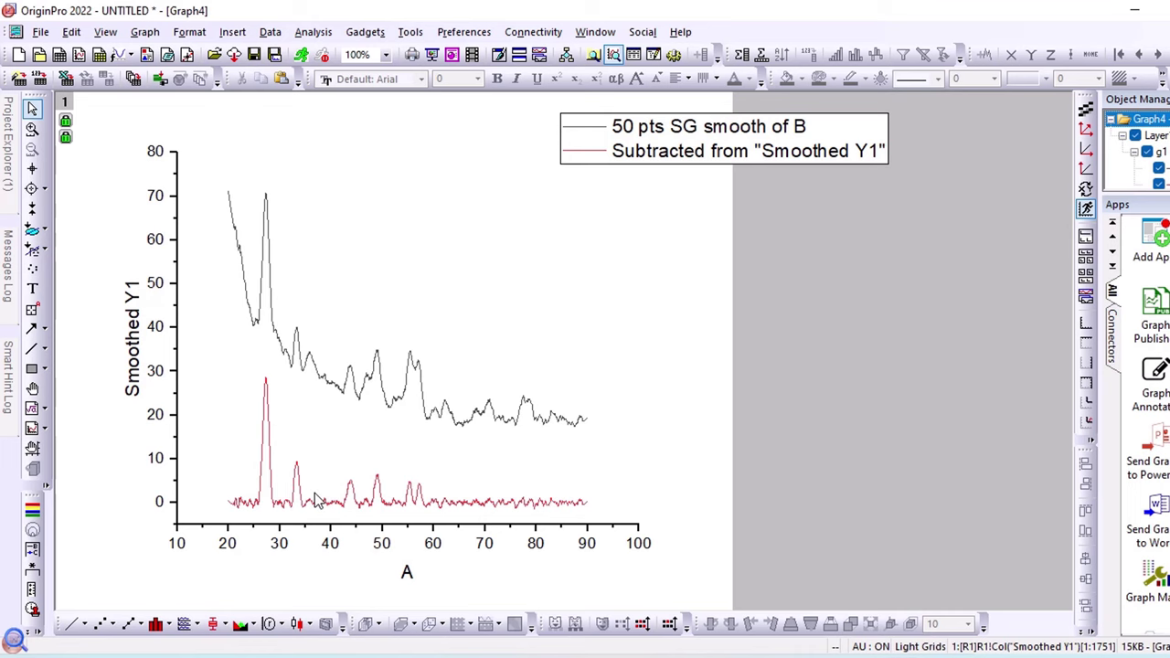
key("ctrl+F5")
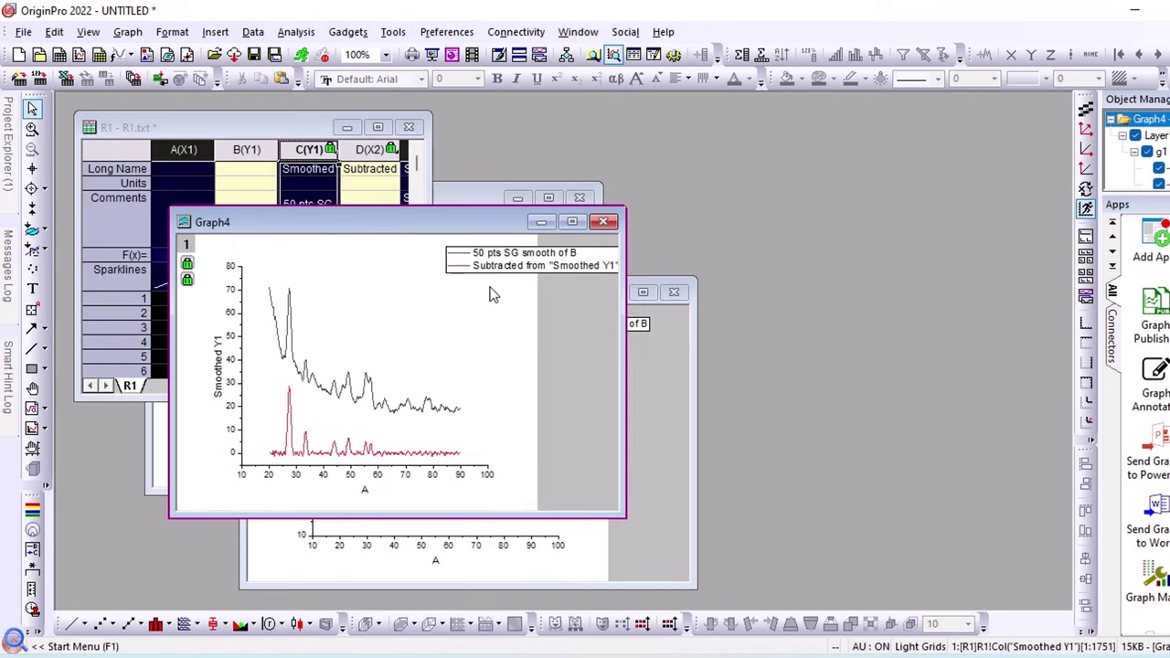
left_click(380, 127)
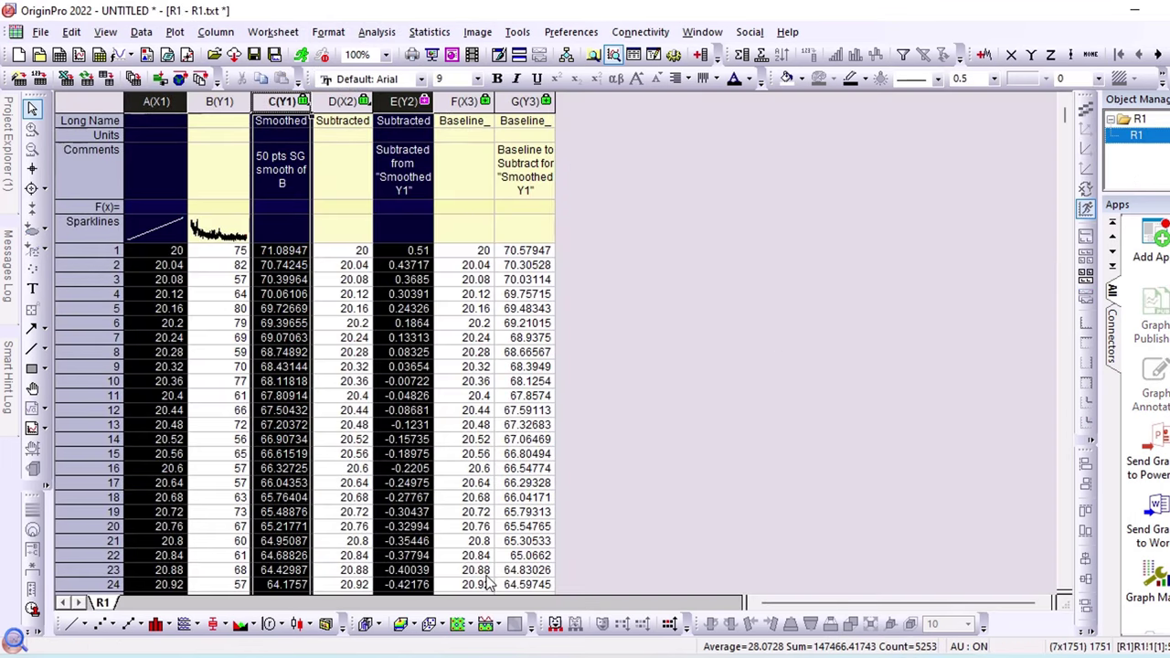
key("ctrl+F5")
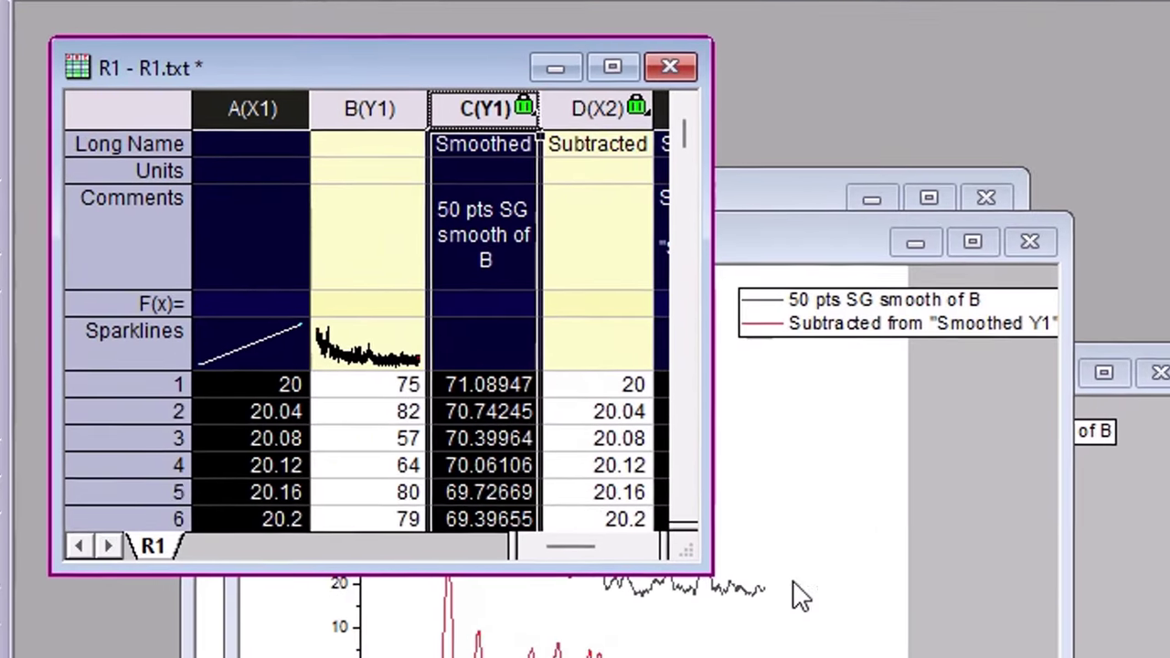
left_click(904, 576)
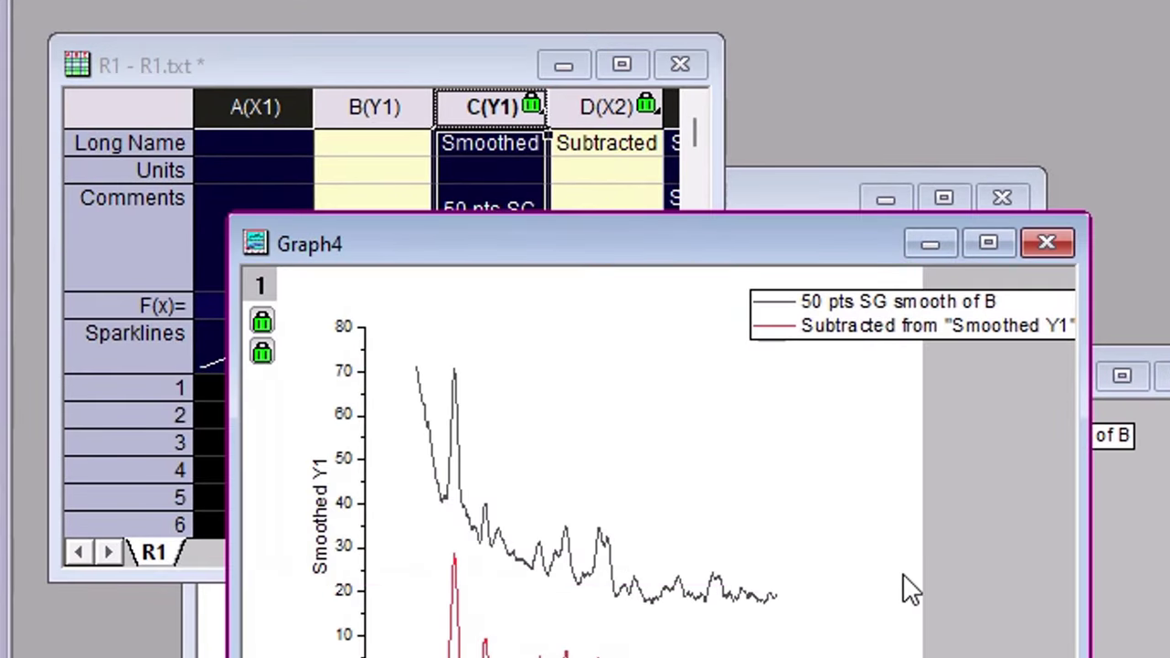
left_click(1137, 624)
left_click(809, 199)
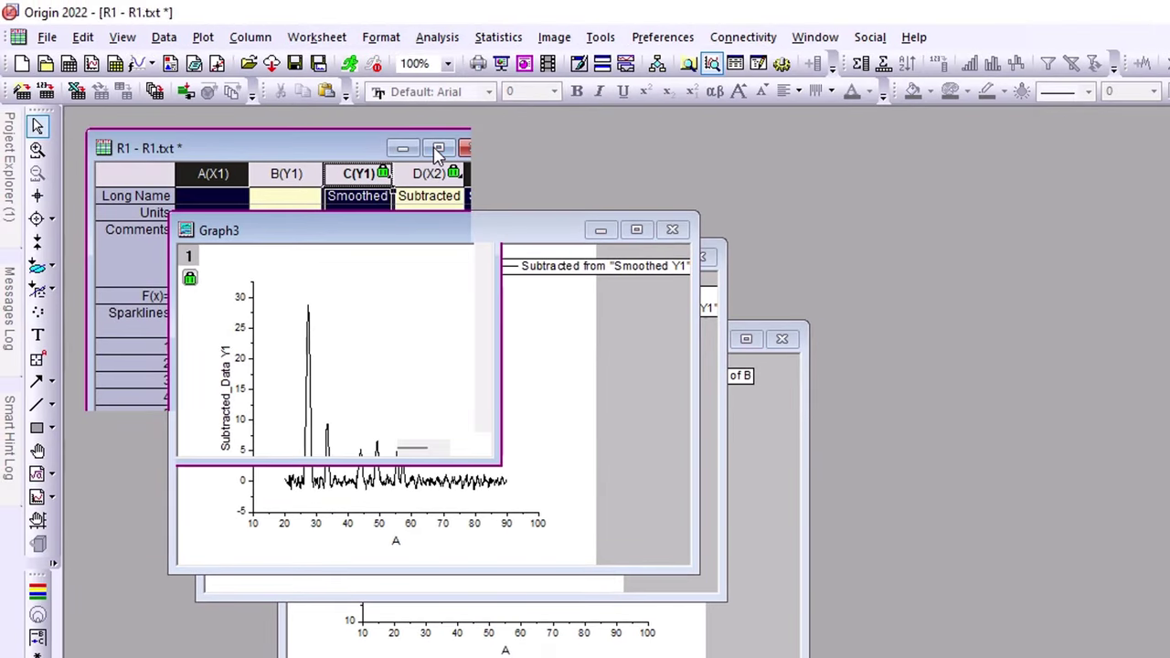
Step: Copy subtracted column E and insert a new empty column B
left_click(437, 149)
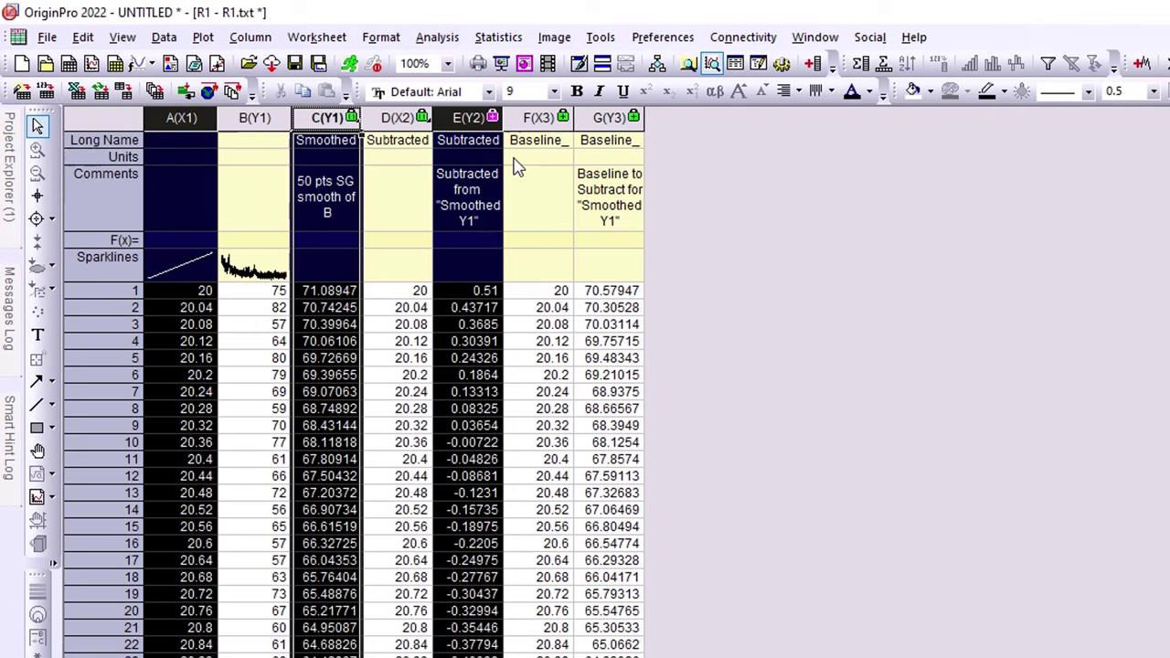
left_click(471, 121)
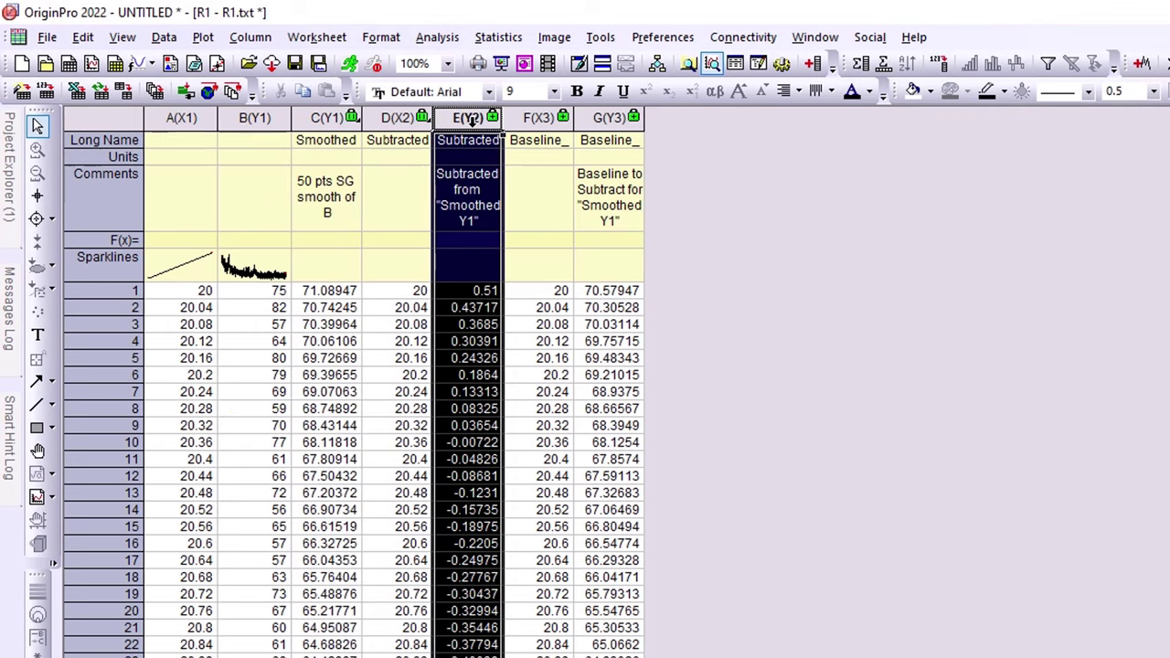
right_click(470, 121)
mouse_move(521, 70)
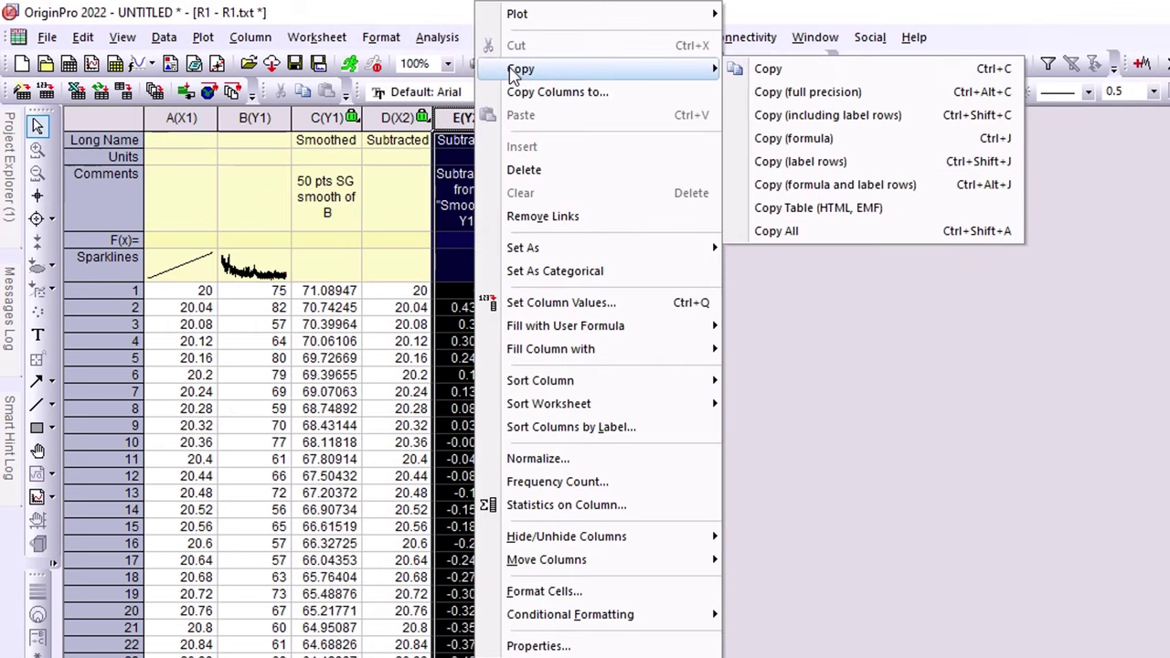
left_click(847, 71)
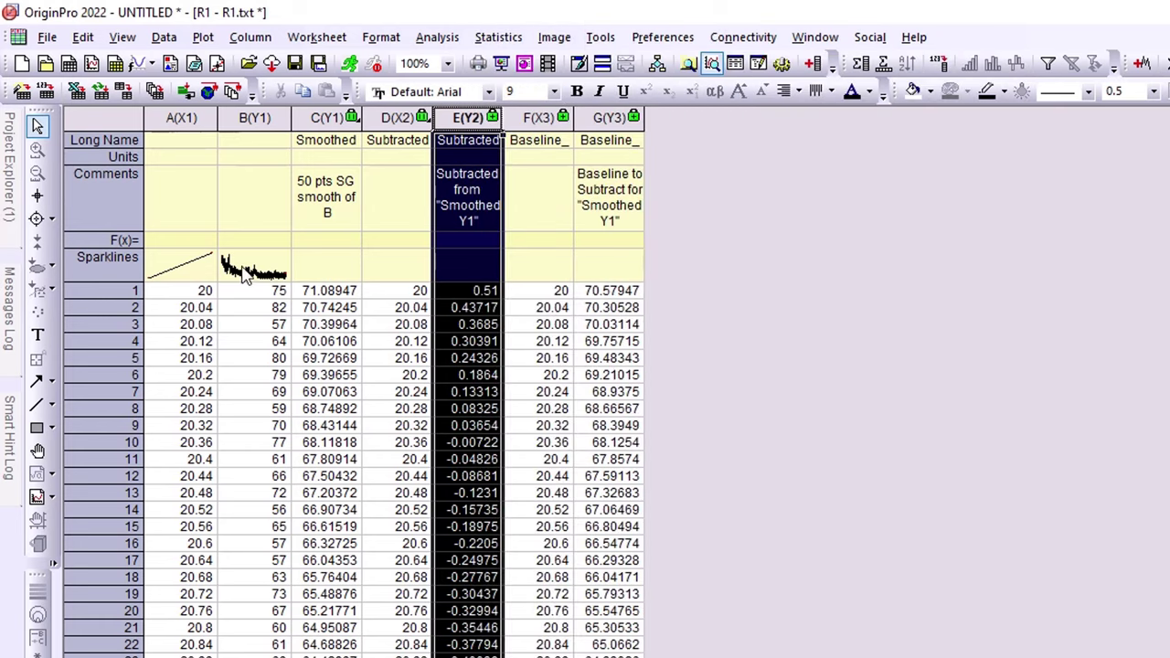
left_click(258, 118)
right_click(265, 120)
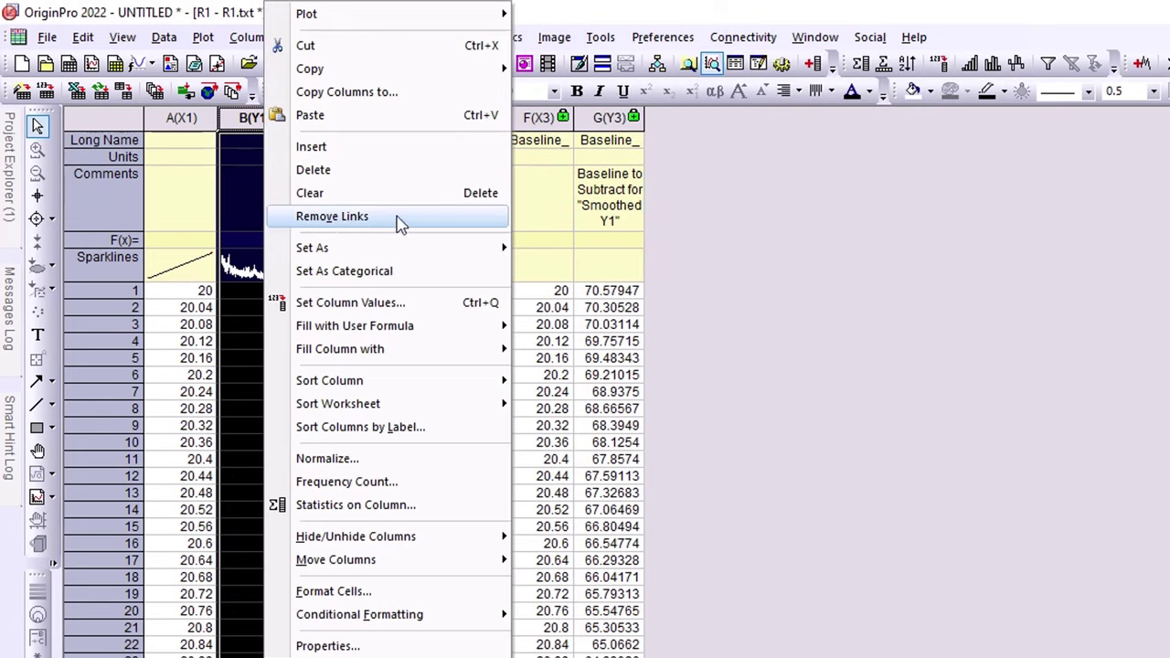
left_click(402, 149)
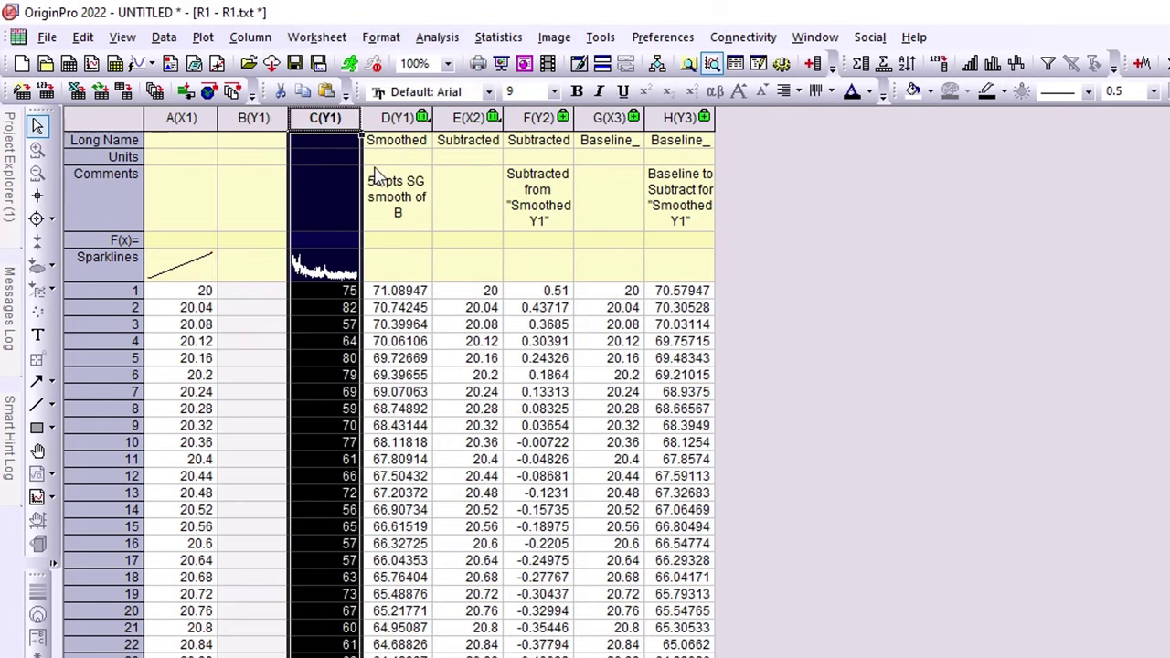
Step: Paste the subtracted values into the new column B and set its formula to =abs(b)
left_click(271, 126)
key("ctrl+v")
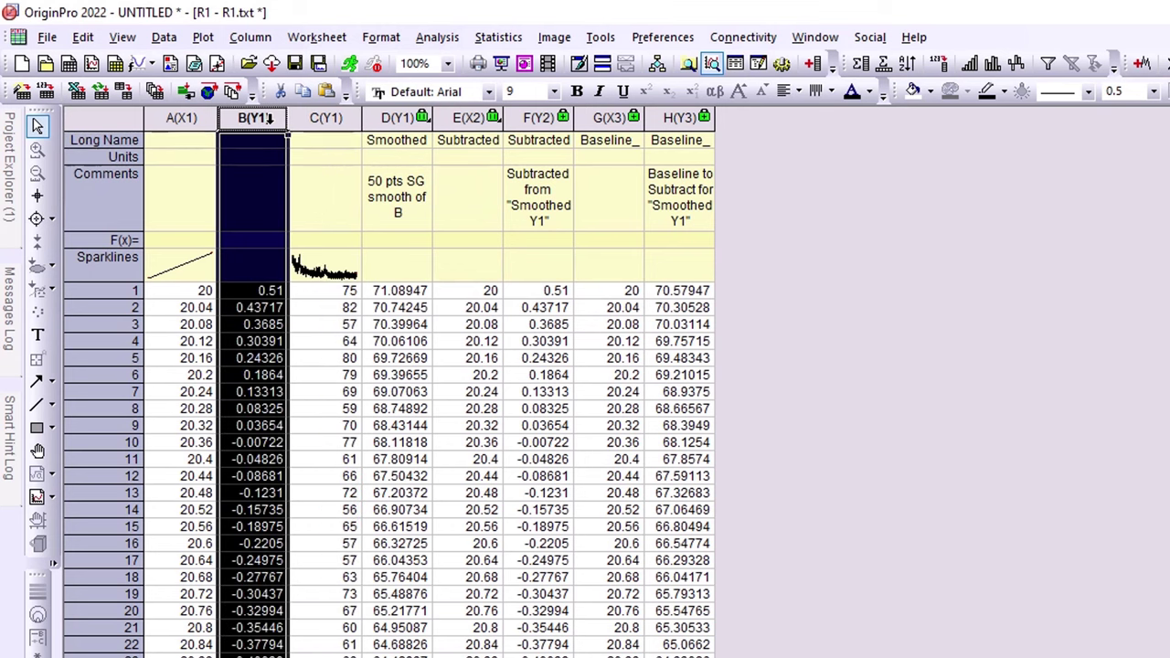
left_click(254, 243)
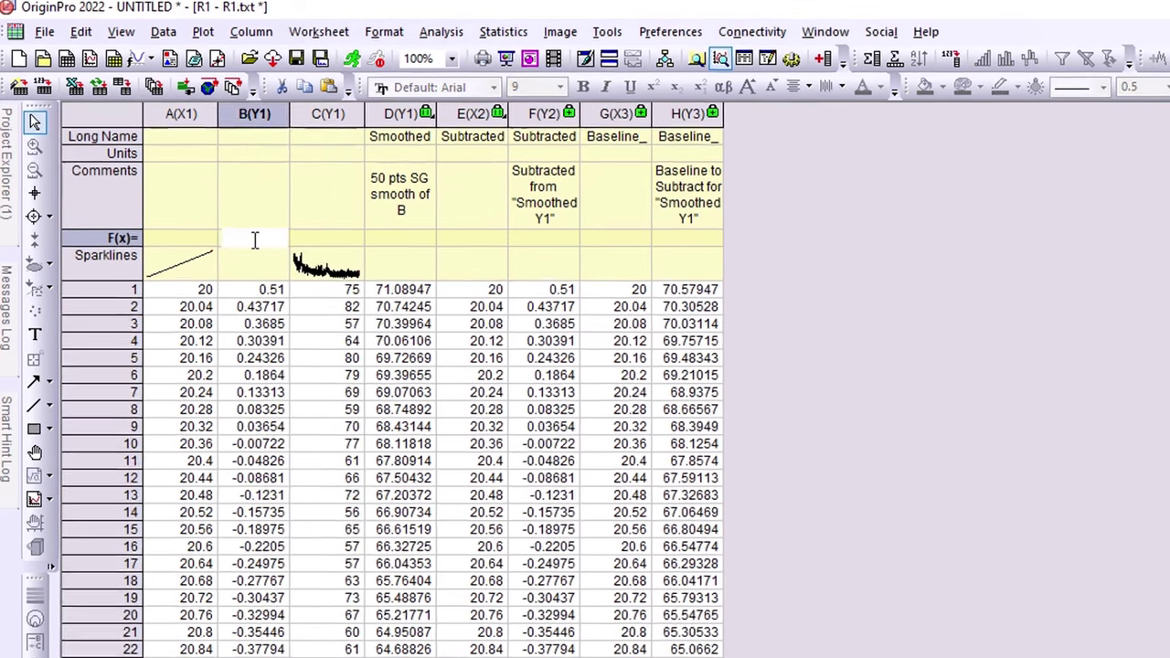
type("=a")
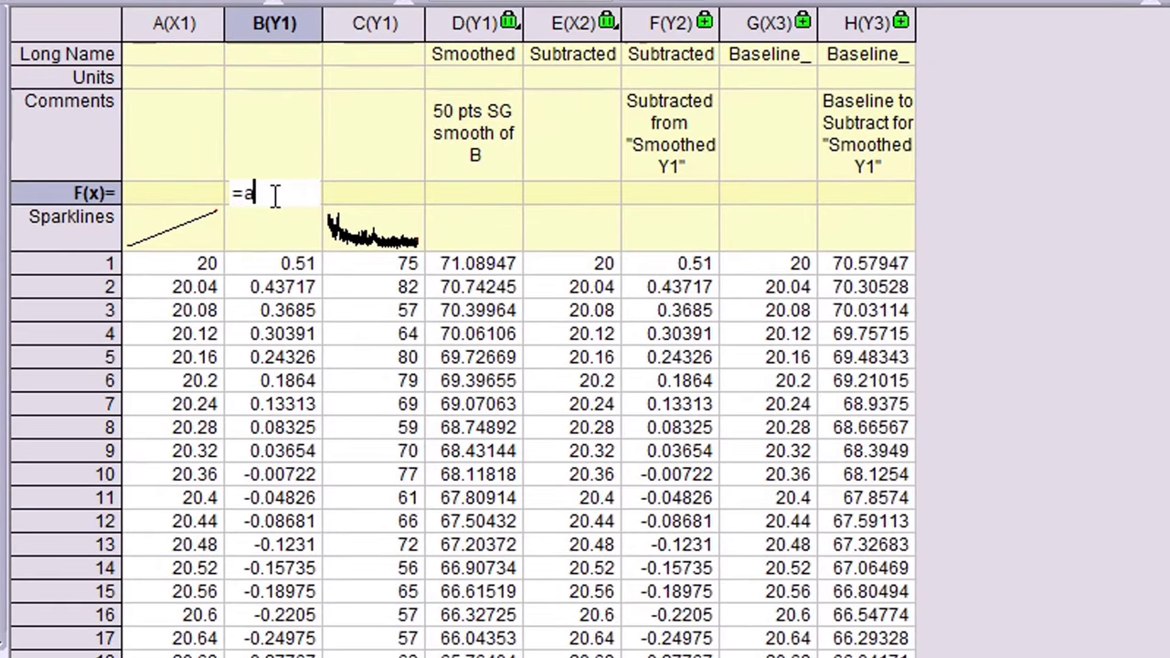
type("bs(")
type("b")
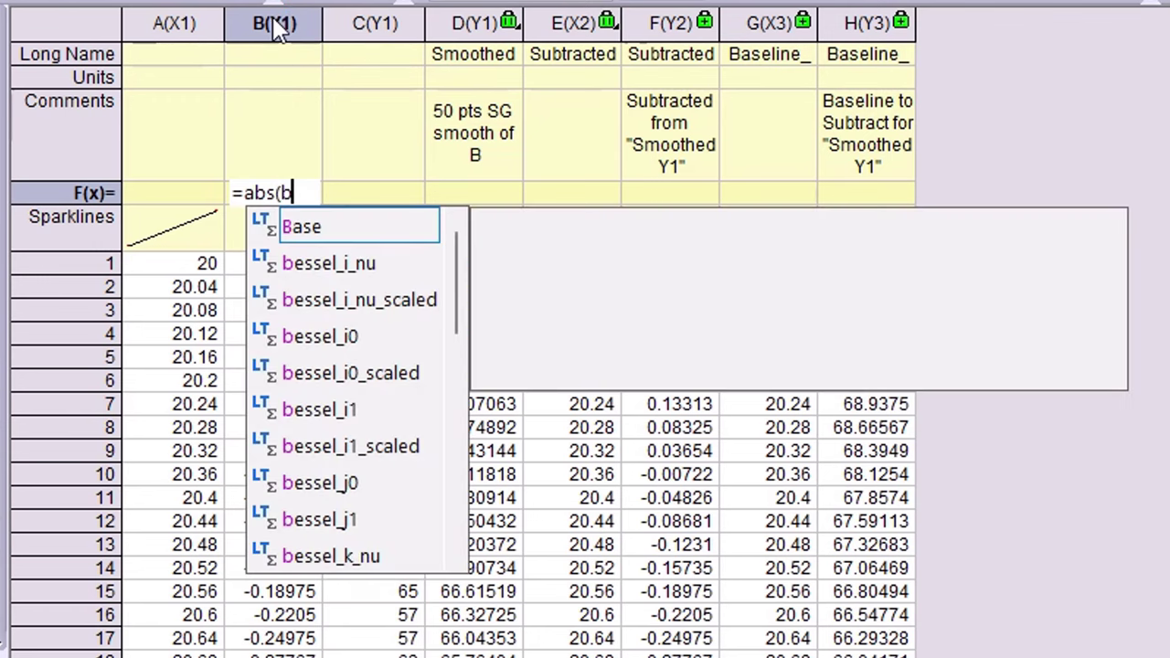
type(")")
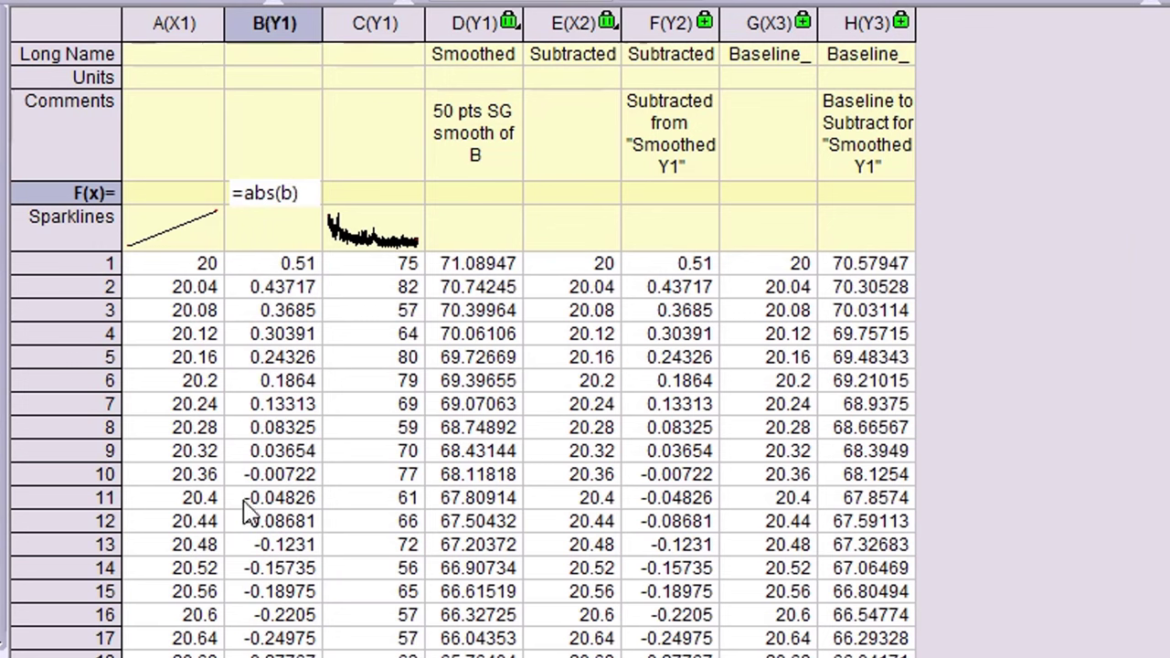
key("Return")
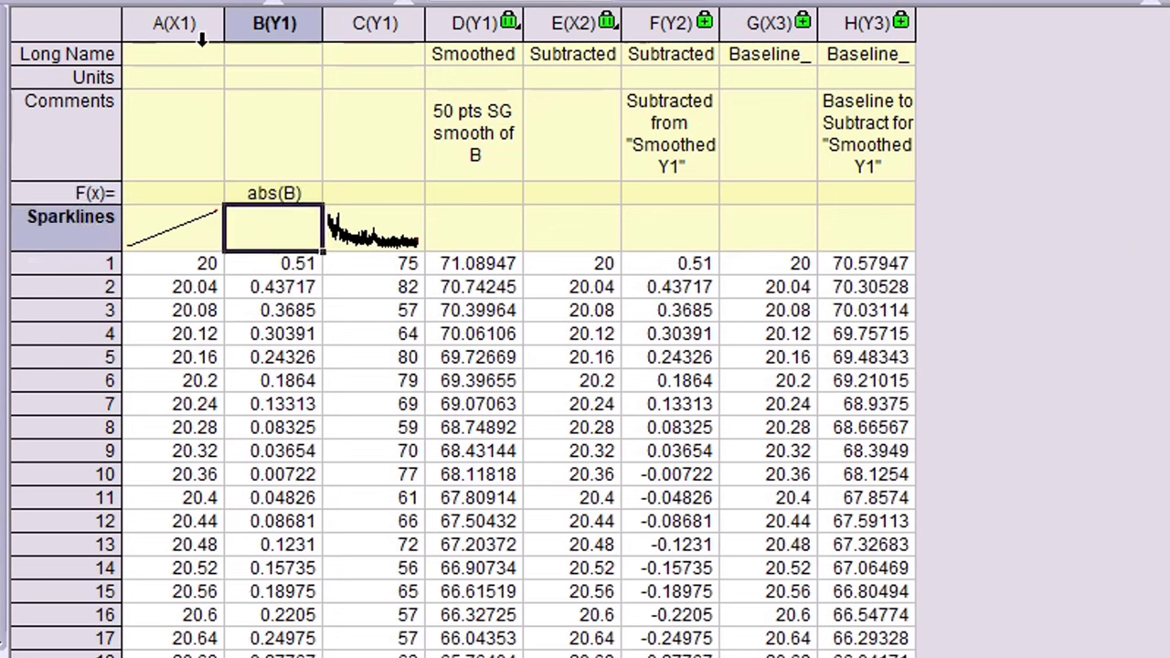
Step: Plot columns A and B as line graph Graph5, then bring the maximized R1 worksheet back
left_click_drag(182, 23, 239, 23)
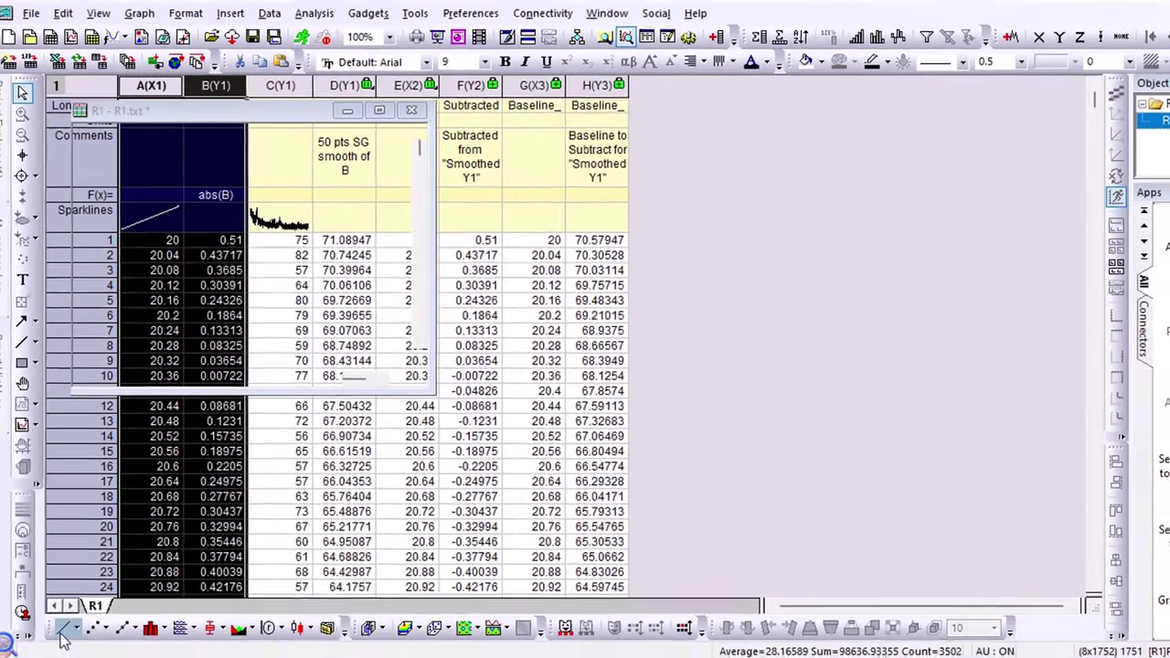
left_click(66, 597)
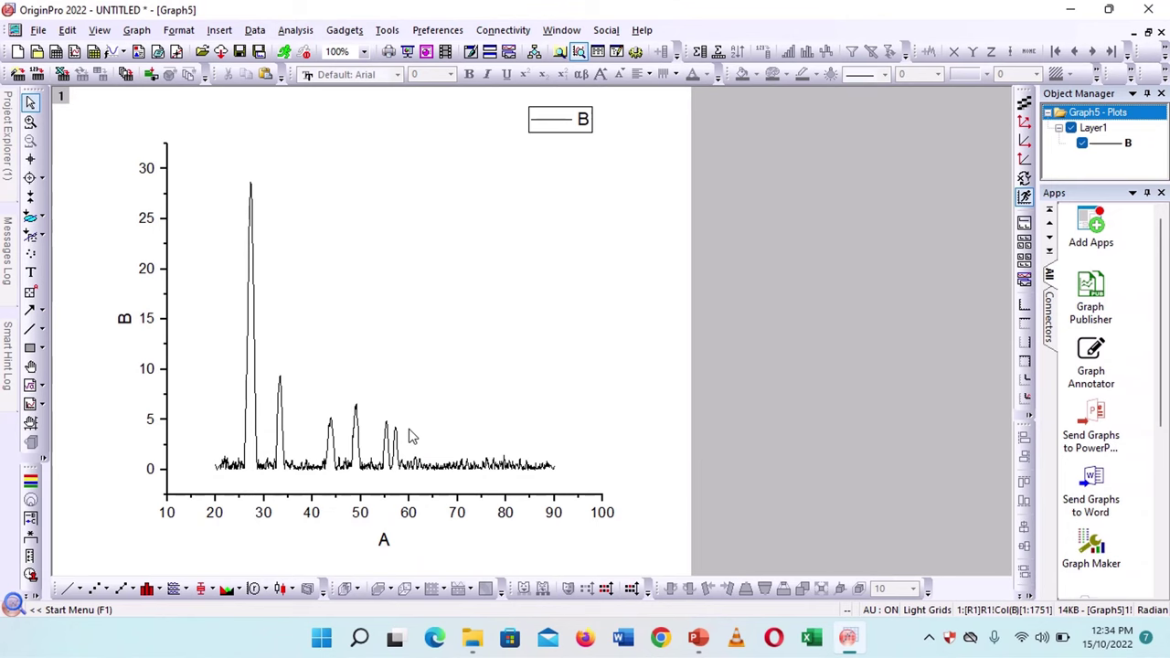
left_click(1148, 32)
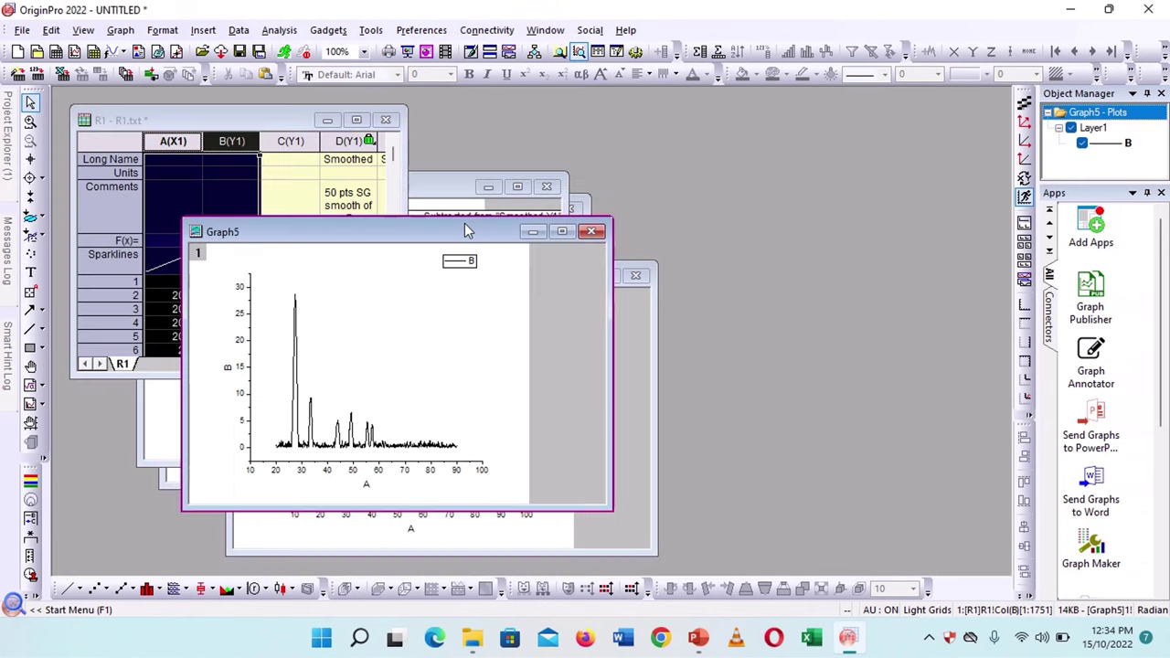
left_click(355, 119)
left_click(356, 120)
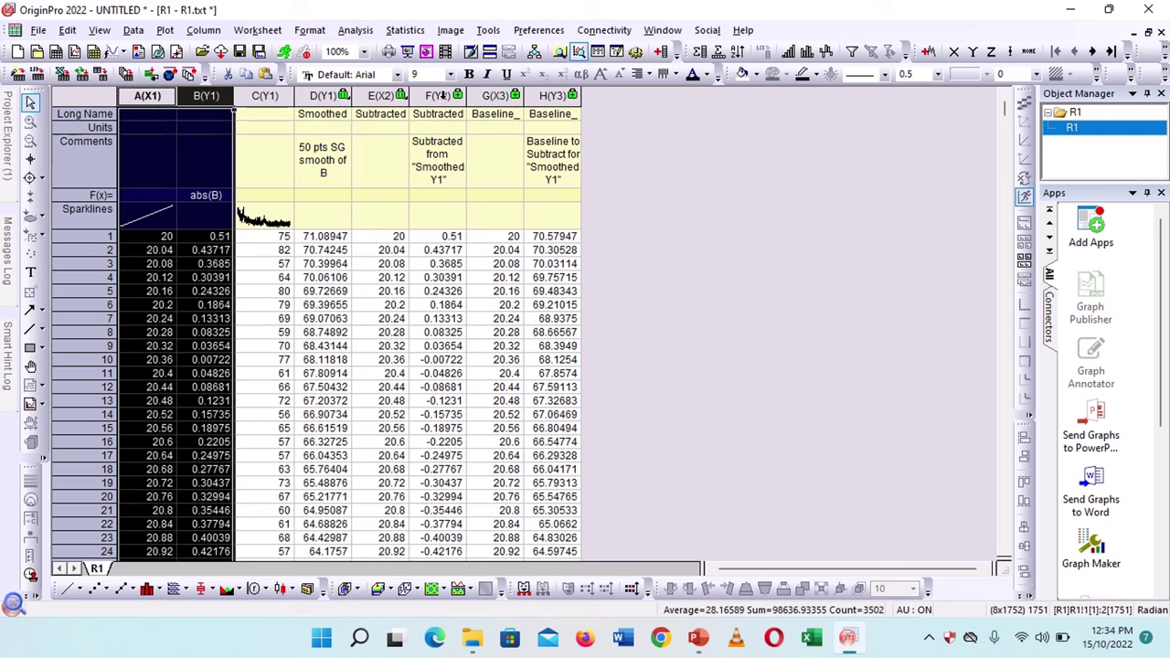
Step: Line-plot columns A, B and the subtracted F(Y2) column together as Graph6
left_click(440, 96, "ctrl")
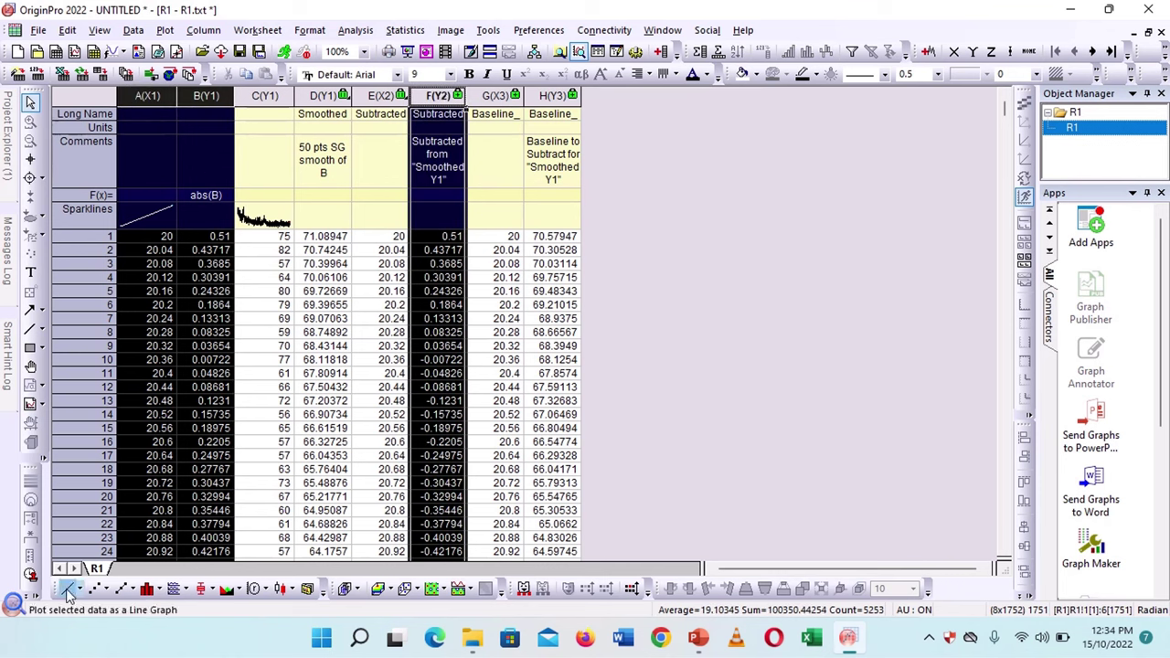
left_click(69, 591)
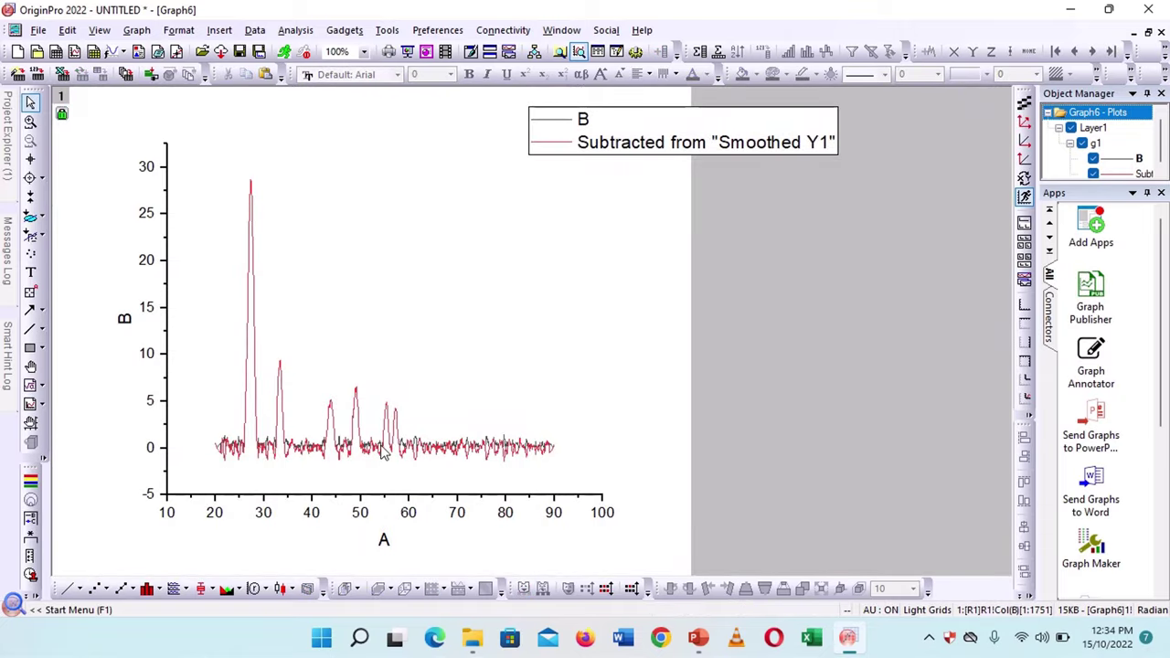